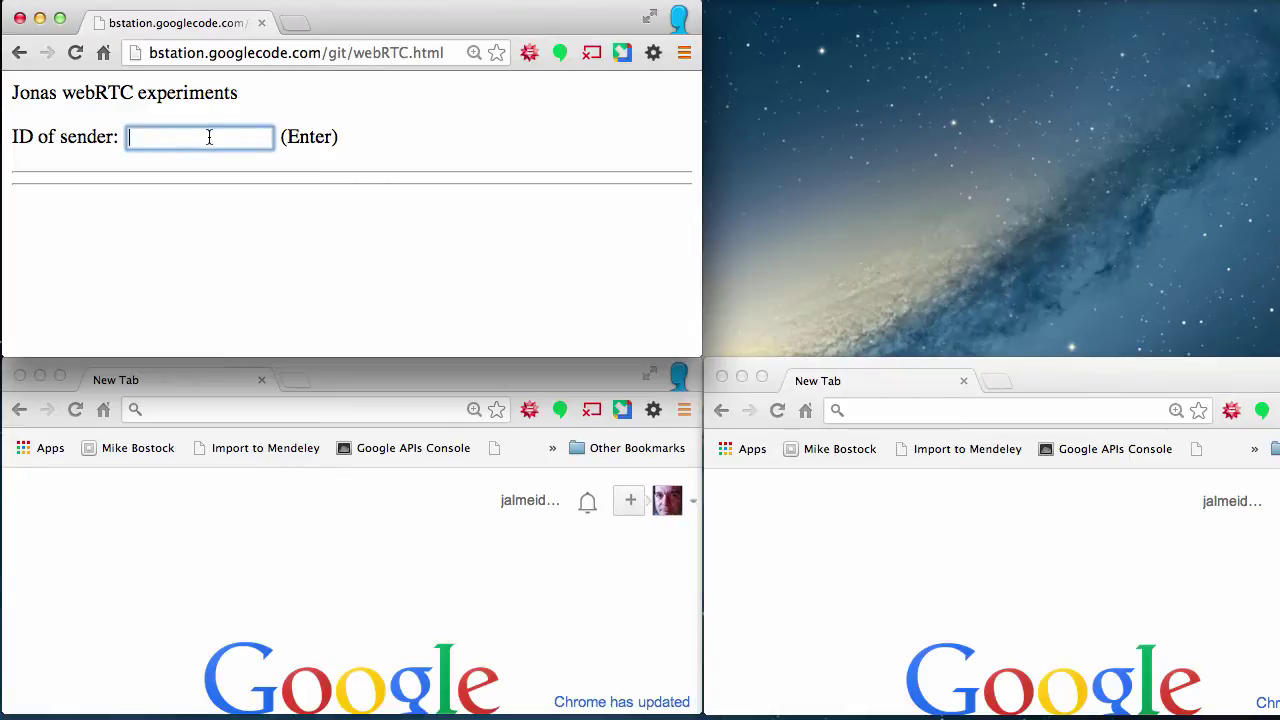
- Reload the top-left page and submit 'someserver' as its sender ID to make it the relay server
{"action": "type", "text": "someserver"}
{"action": "left_click_drag", "start_coordinate": [216, 140], "coordinate": [130, 136]}
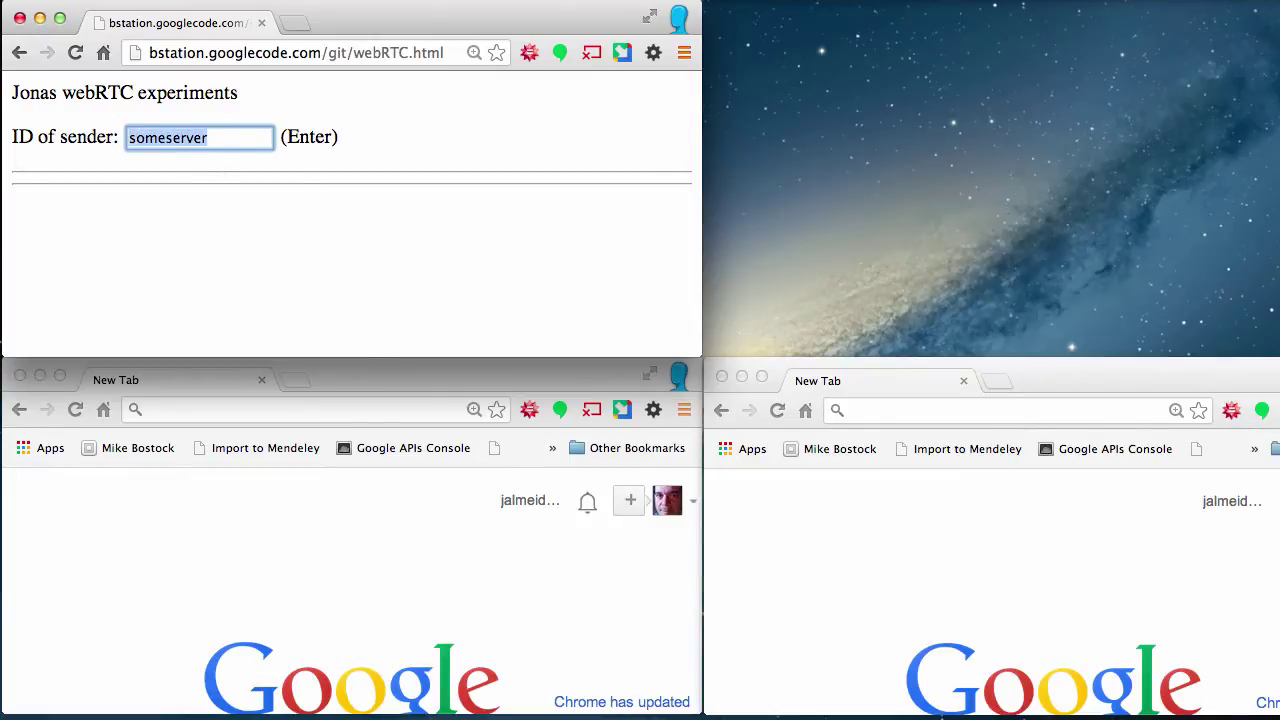
{"action": "left_click", "coordinate": [380, 52]}
{"action": "left_click", "coordinate": [380, 52]}
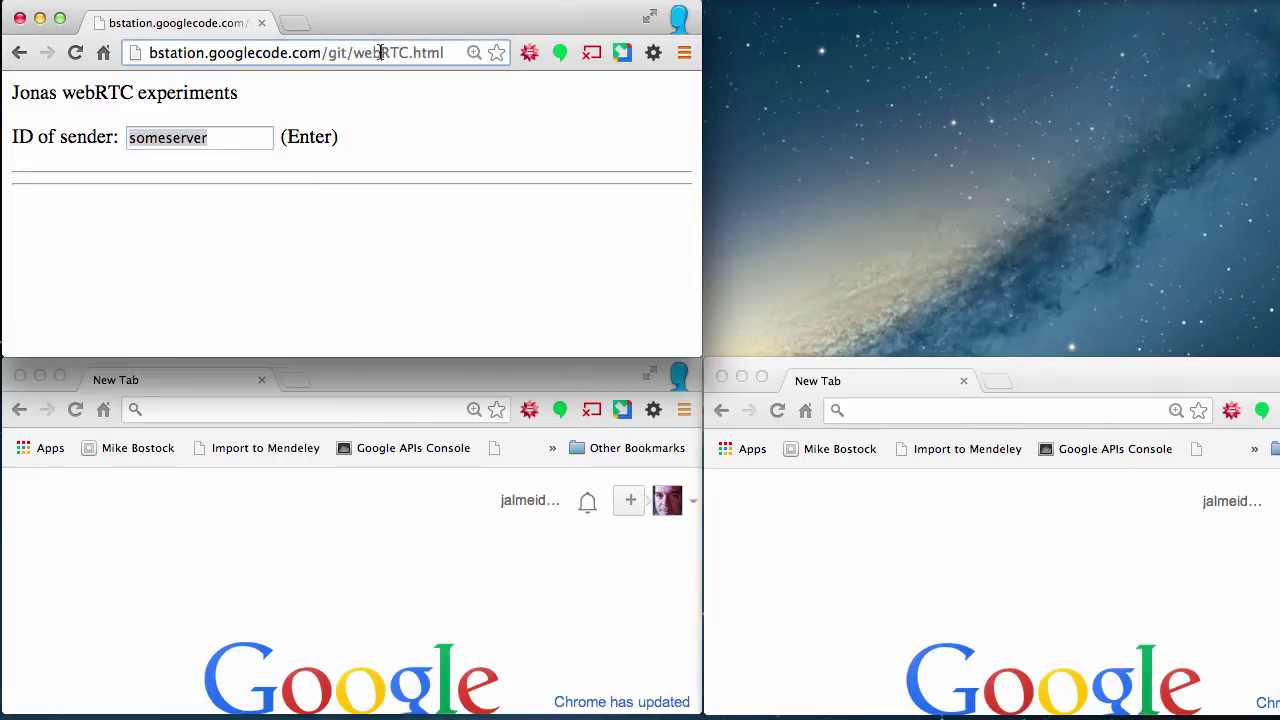
{"action": "left_click", "coordinate": [75, 52]}
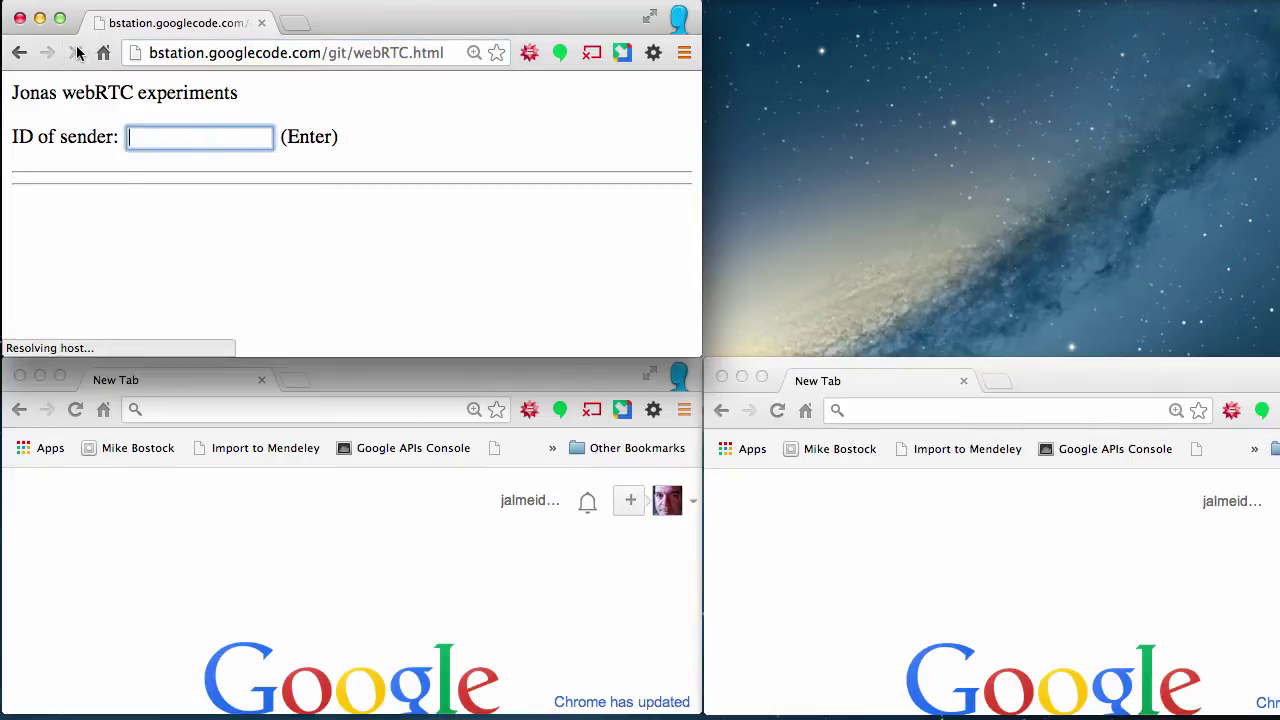
{"action": "type", "text": "someserver"}
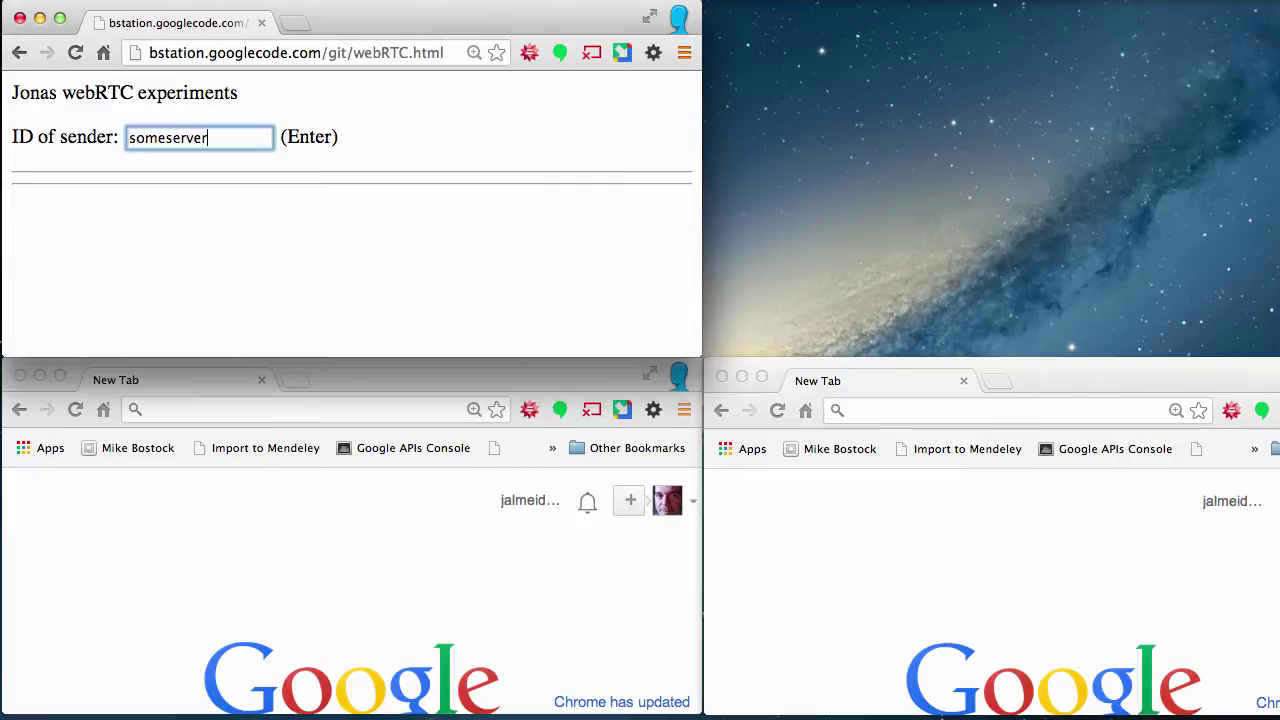
{"action": "key", "text": "Return"}
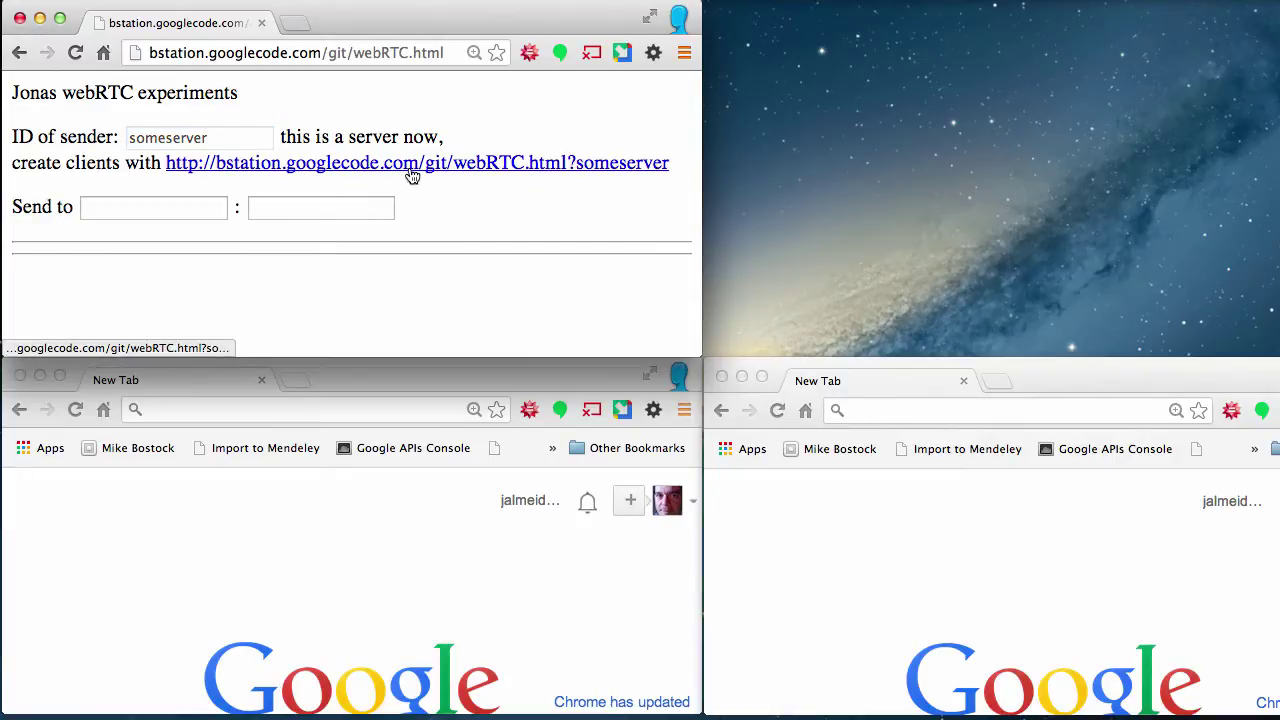
- Open the someserver client link in its own window in the top-right quarter
{"action": "left_click", "coordinate": [597, 174]}
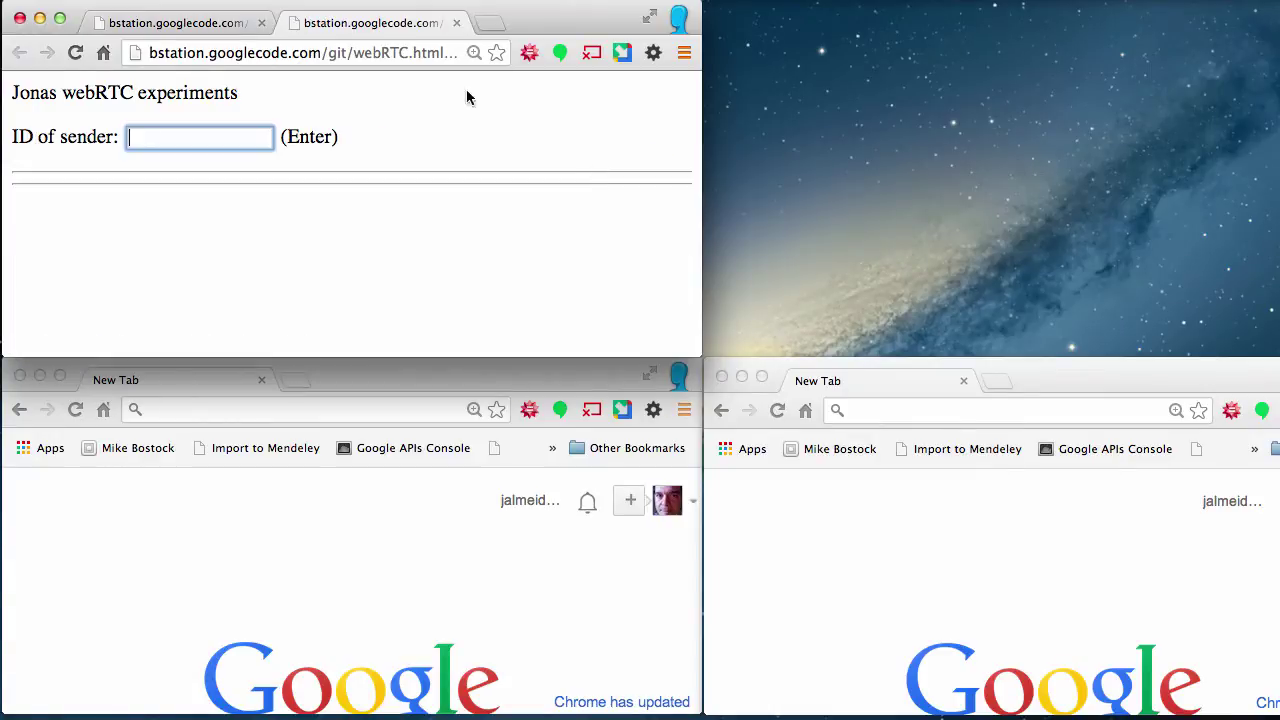
{"action": "left_click_drag", "start_coordinate": [380, 34], "coordinate": [1180, 165]}
{"action": "left_click_drag", "start_coordinate": [1059, 162], "coordinate": [1168, 20]}
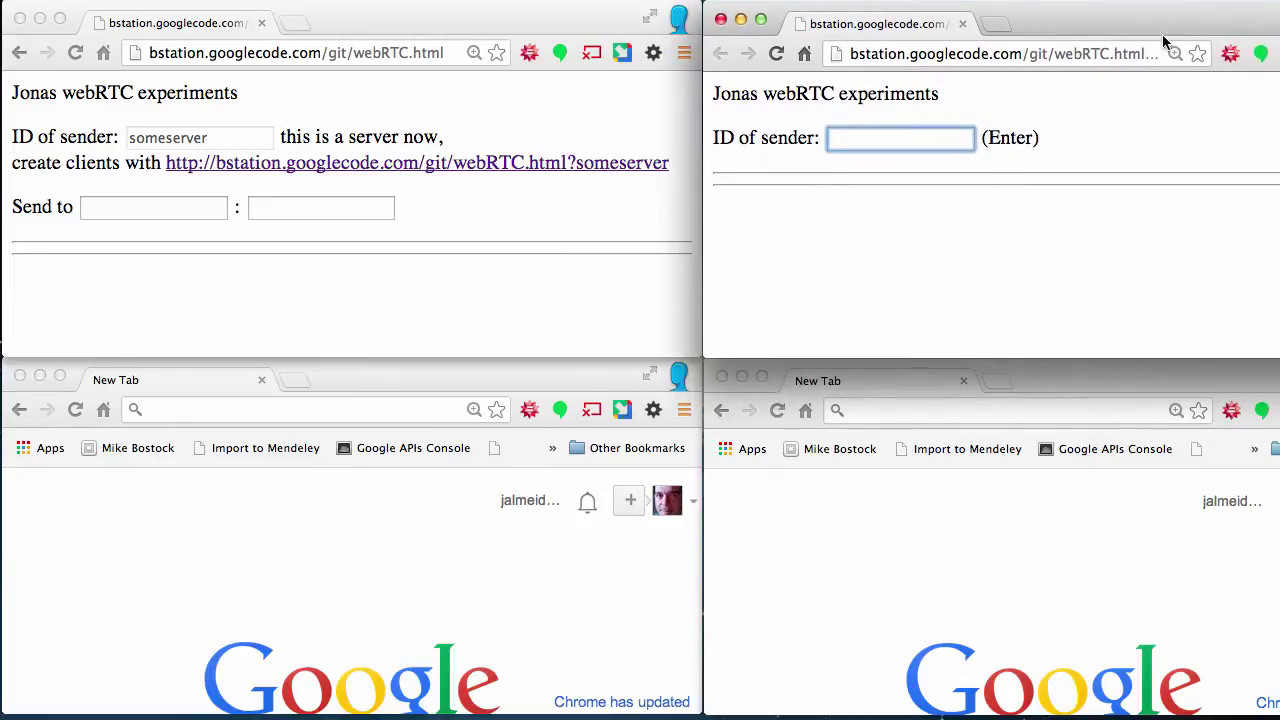
- Load the webRTC.html?someserver client address in the bottom-left window
{"action": "left_click", "coordinate": [1118, 57]}
{"action": "key", "text": "ctrl+c"}
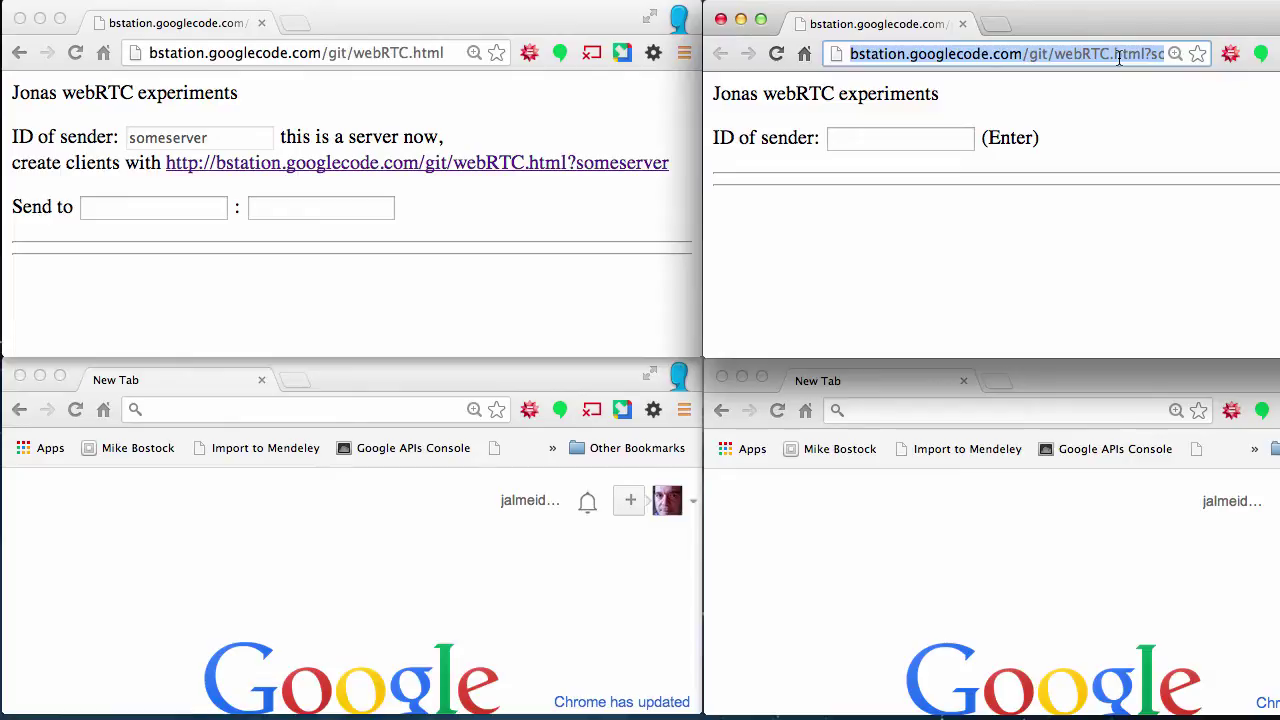
{"action": "left_click", "coordinate": [216, 409]}
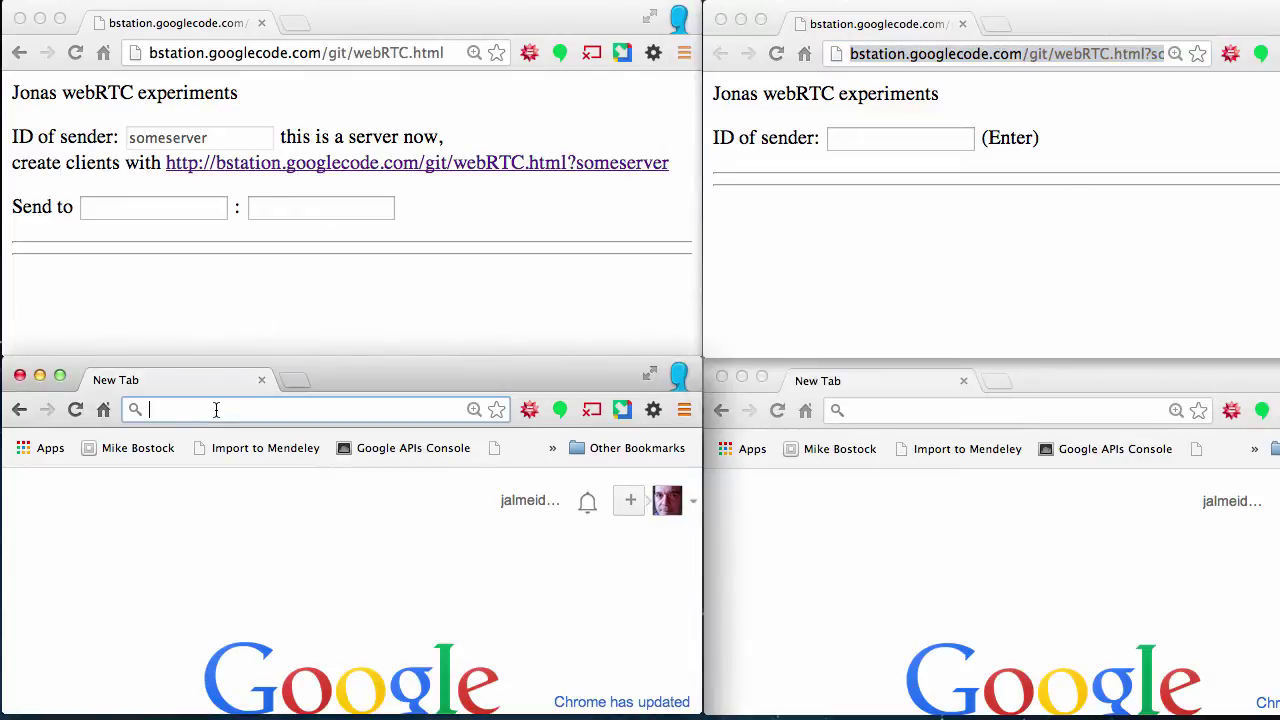
{"action": "key", "text": "ctrl+v"}
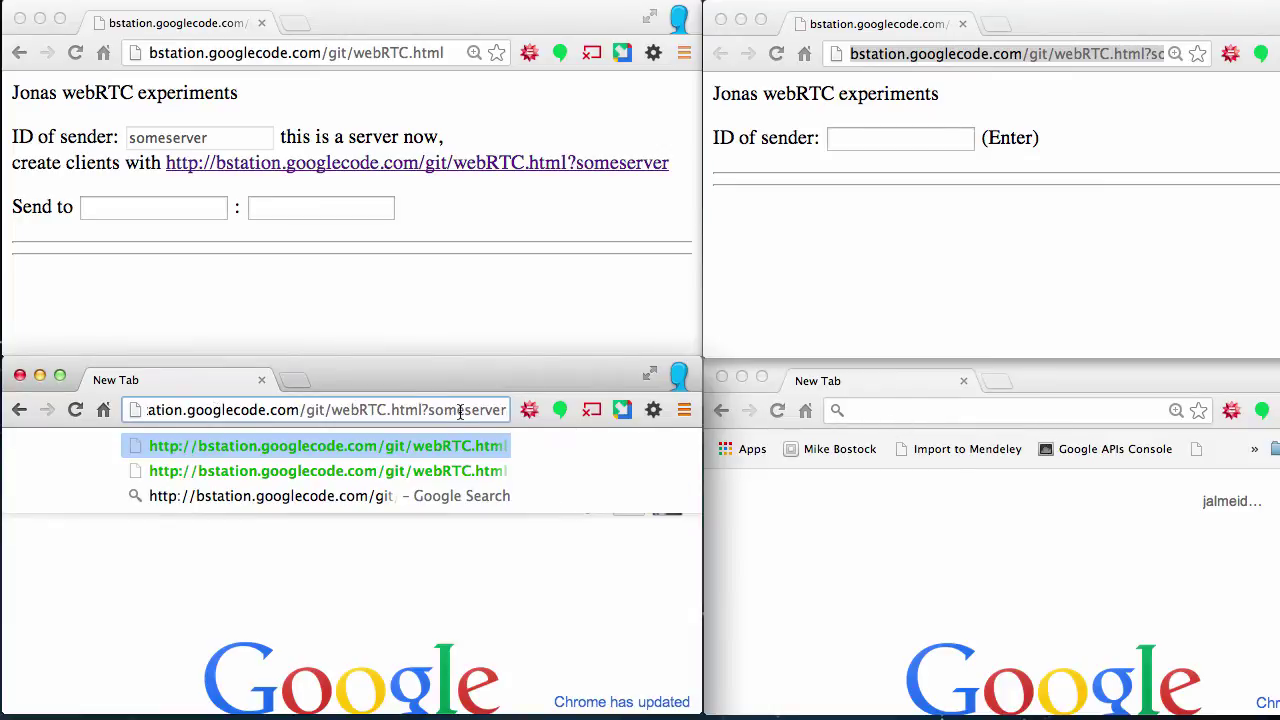
{"action": "key", "text": "Return"}
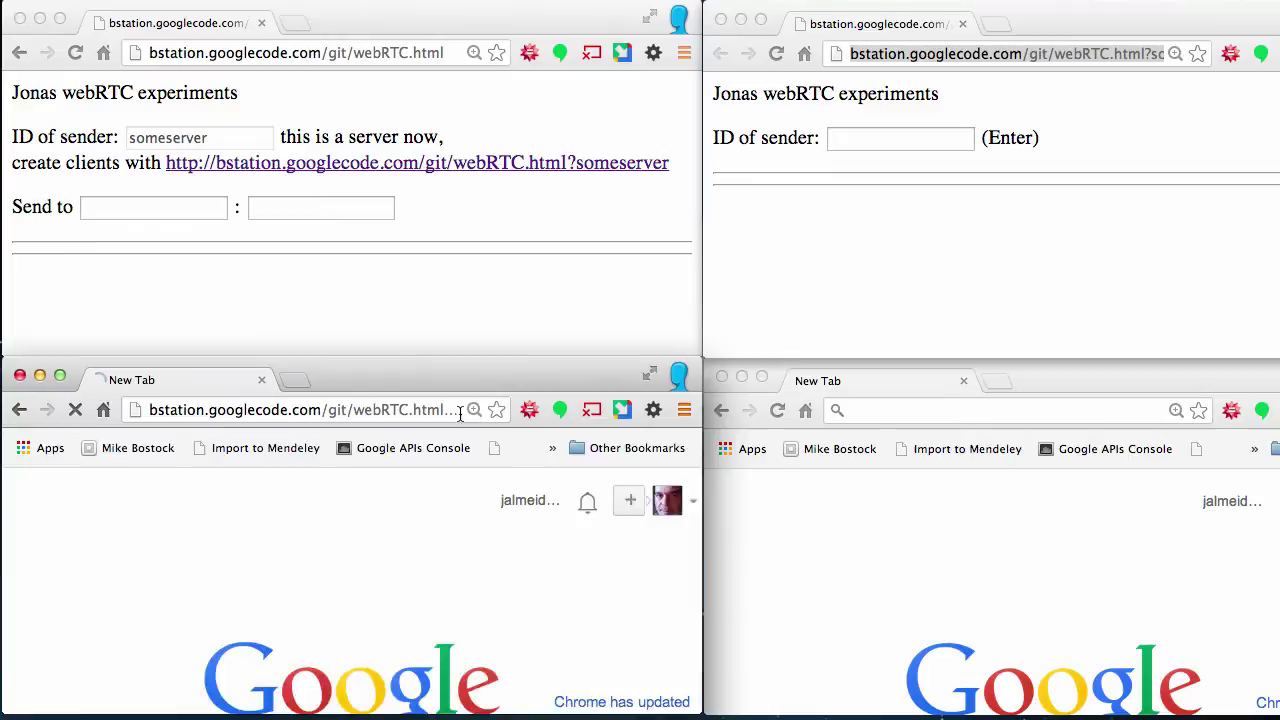
- Load the someserver client page in the bottom-right window
{"action": "left_click", "coordinate": [913, 410]}
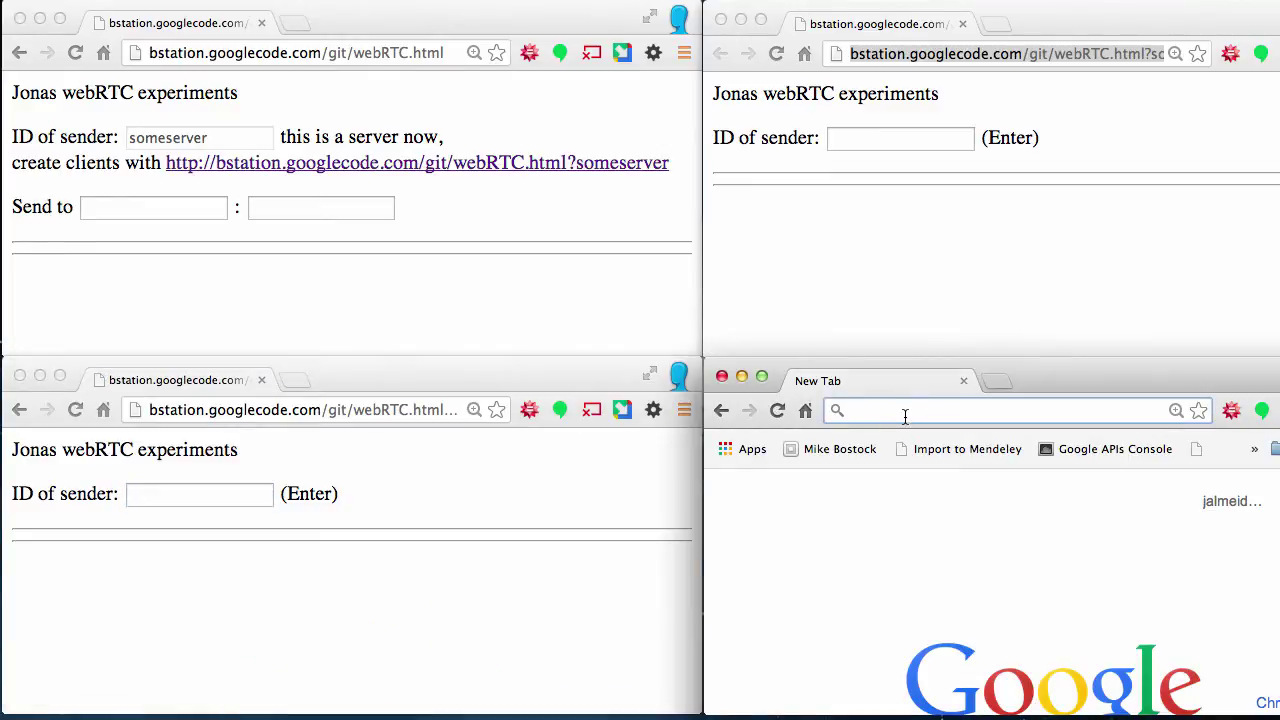
{"action": "key", "text": "super+v"}
{"action": "key", "text": "Return"}
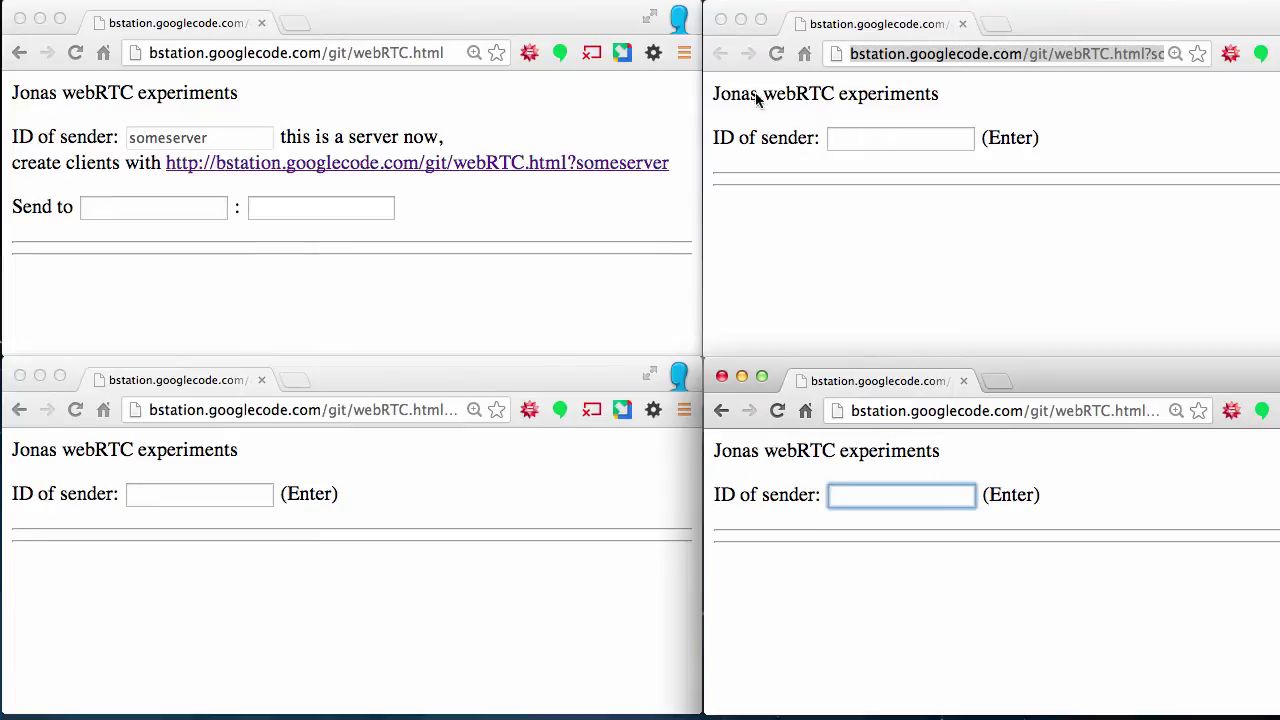
- Register the three clients with sender IDs AA (top-right), BB (bottom-left) and CC (bottom-right)
{"action": "left_click", "coordinate": [851, 139]}
{"action": "left_click", "coordinate": [851, 139]}
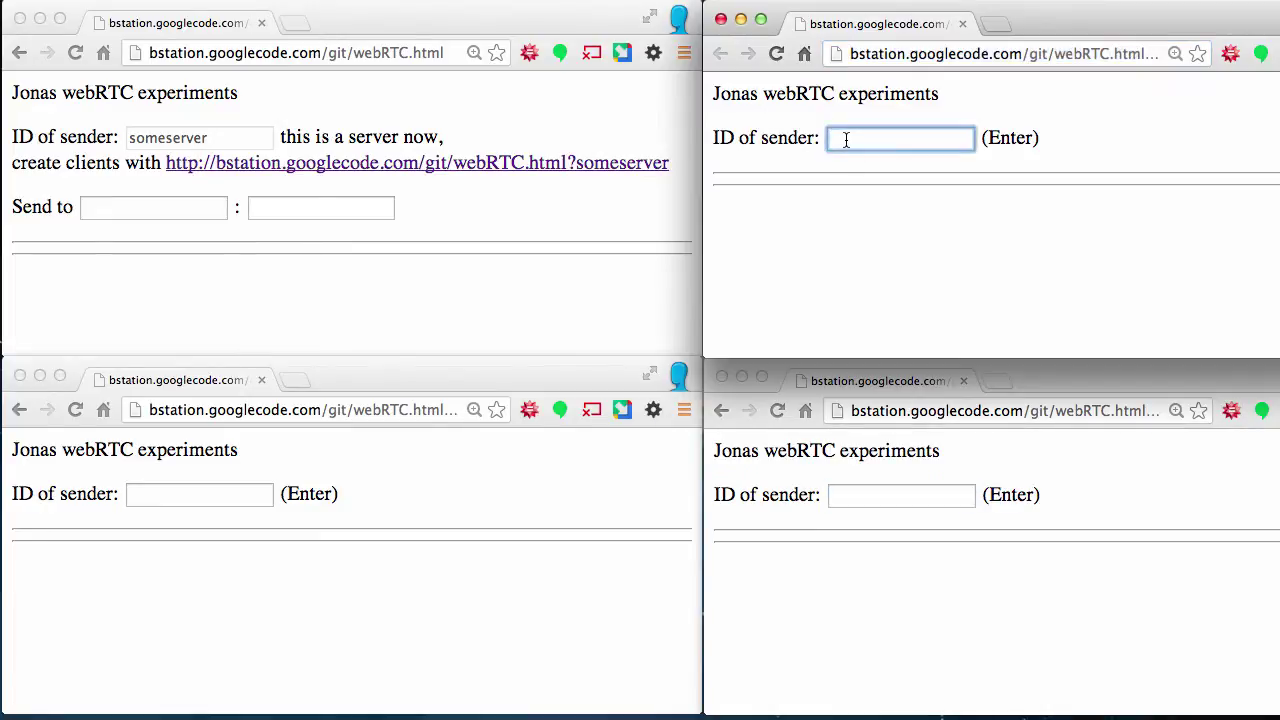
{"action": "type", "text": "AA"}
{"action": "key", "text": "Return"}
{"action": "left_click", "coordinate": [192, 498]}
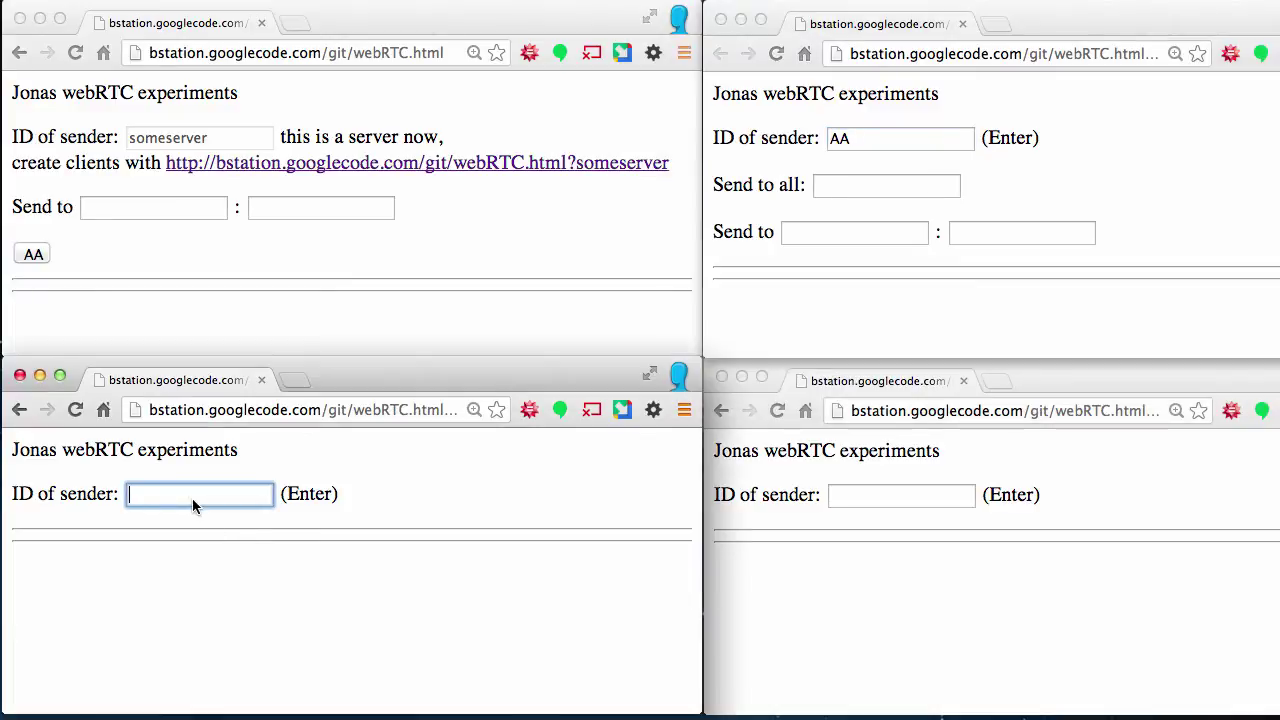
{"action": "type", "text": "BB"}
{"action": "key", "text": "Return"}
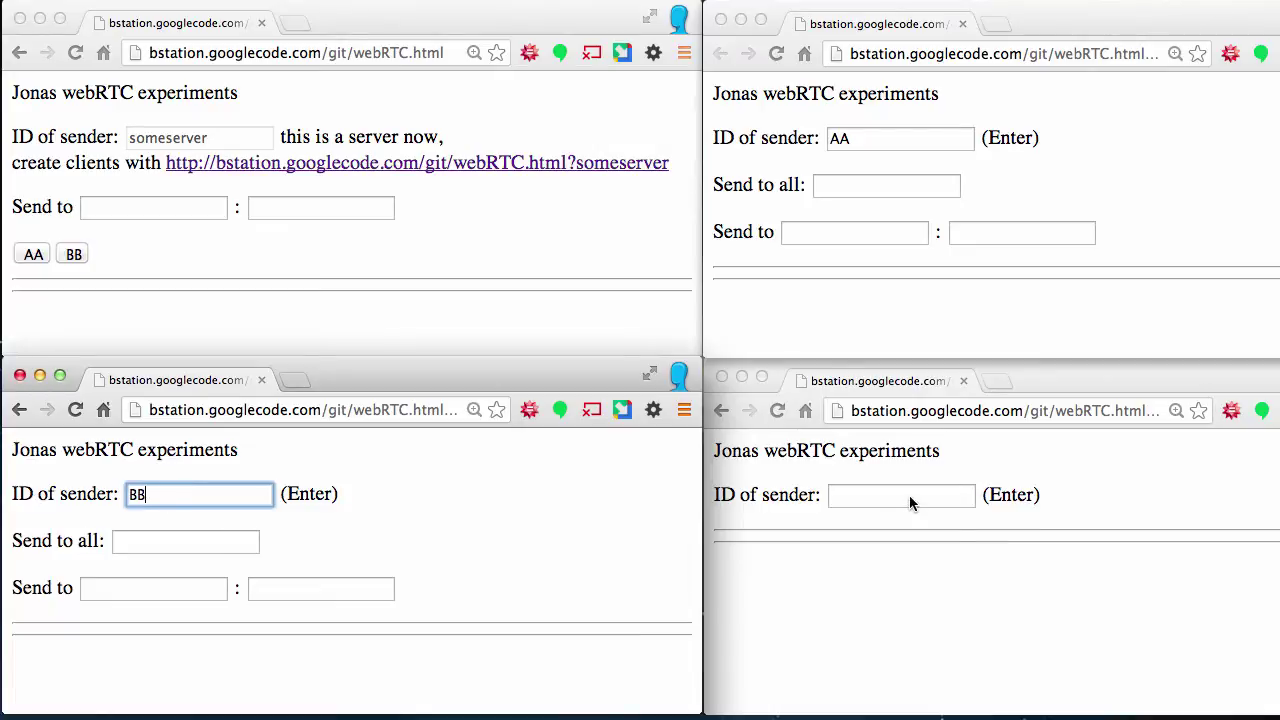
{"action": "left_click", "coordinate": [910, 498]}
{"action": "type", "text": "CC"}
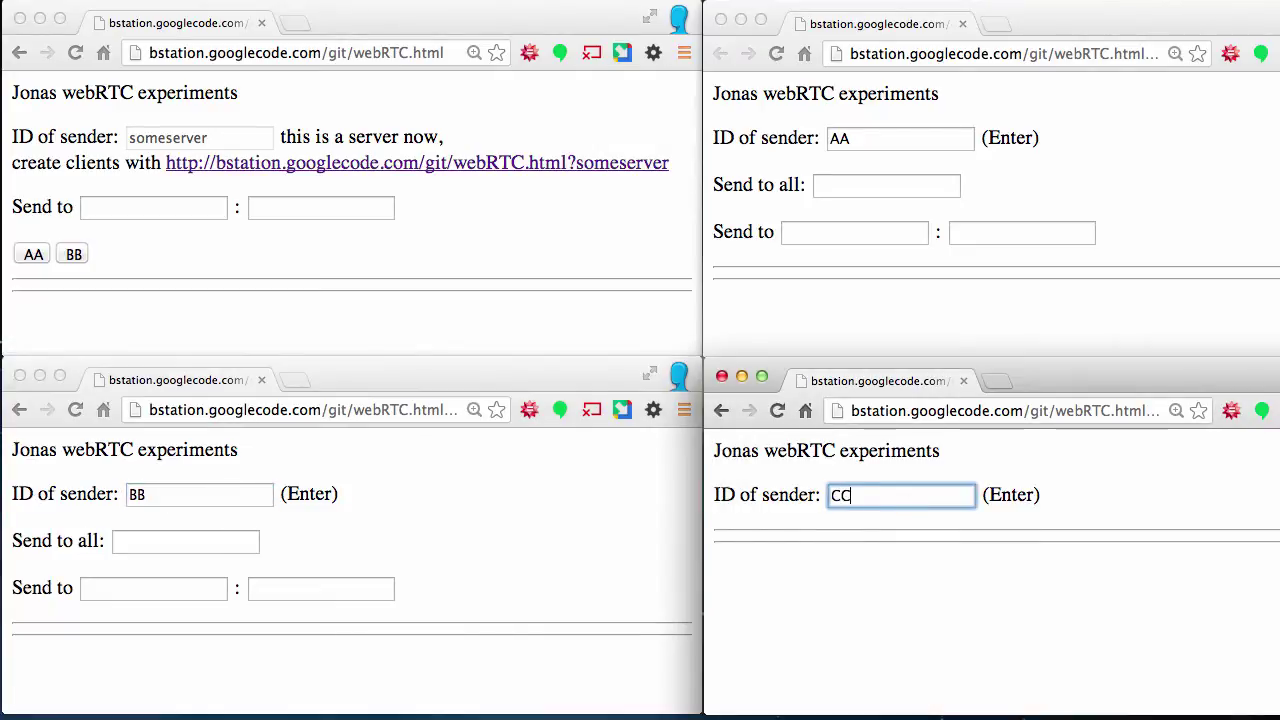
{"action": "key", "text": "Return"}
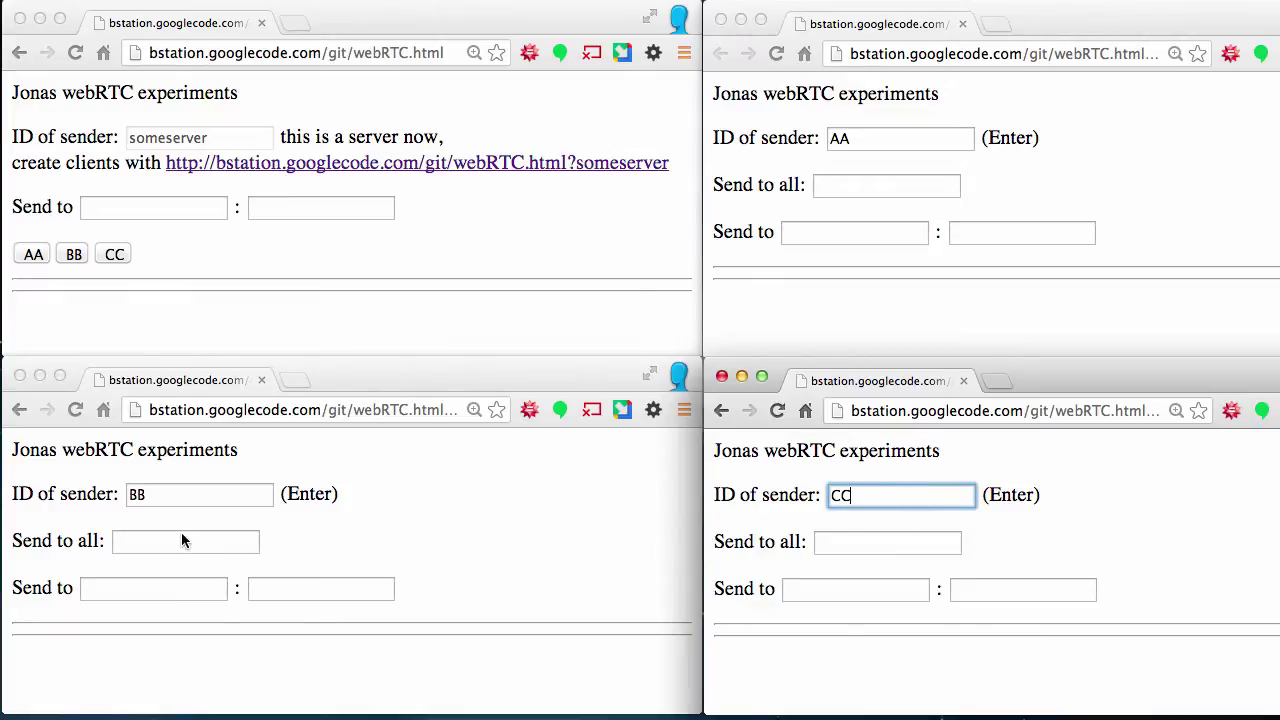
- Send 'anyone home' to all clients from BB's Send to all field
{"action": "left_click", "coordinate": [177, 545]}
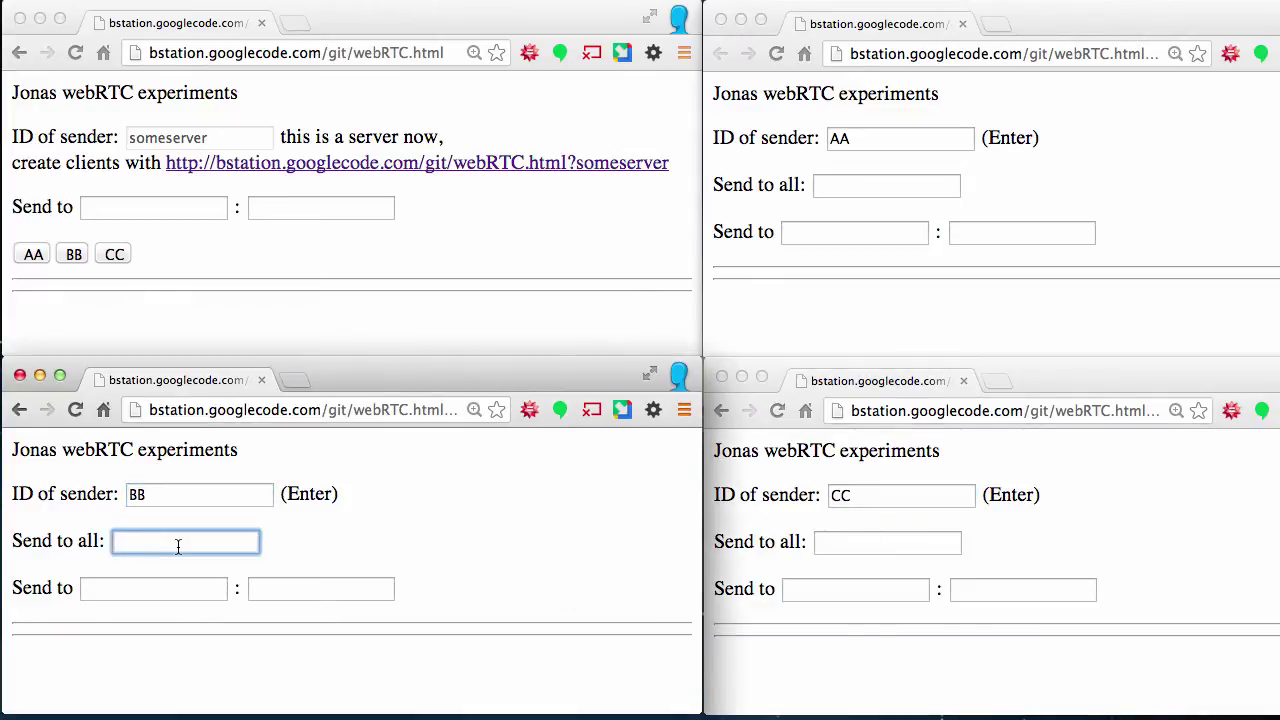
{"action": "type", "text": "anyone home"}
{"action": "key", "text": "Return"}
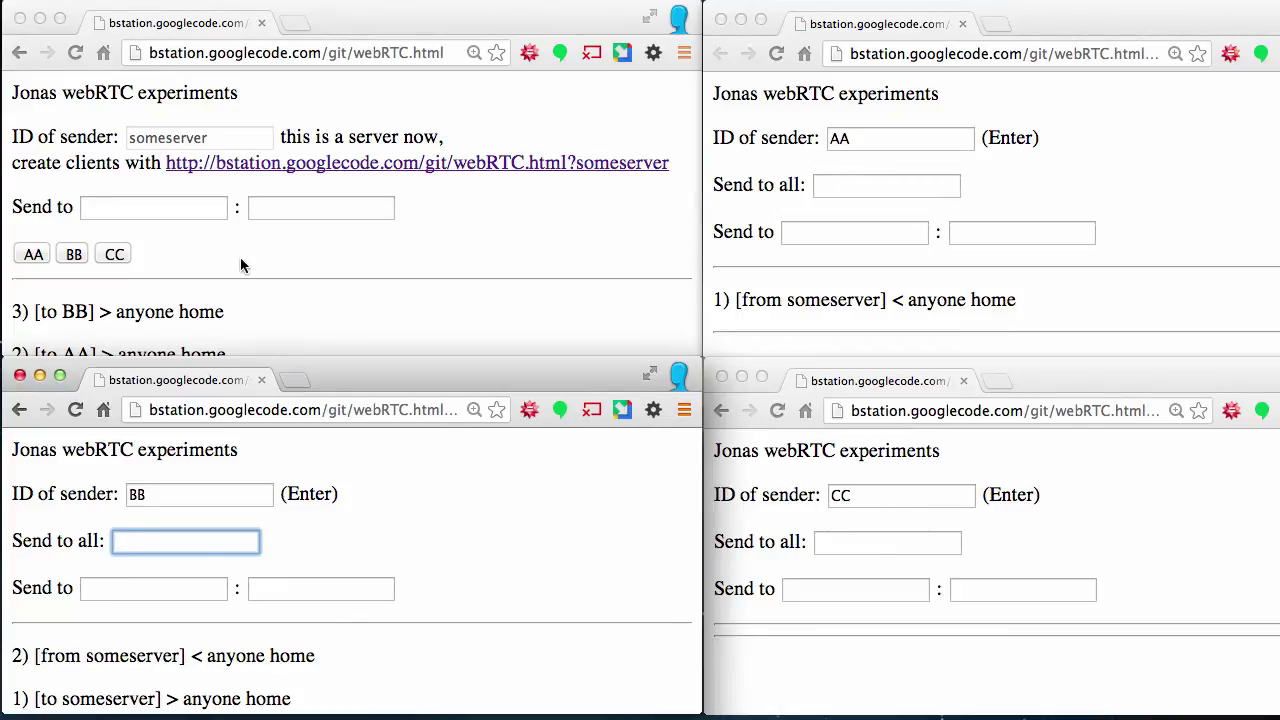
- Reload the bottom-right client page and register it with sender ID DD
{"action": "left_click", "coordinate": [777, 422]}
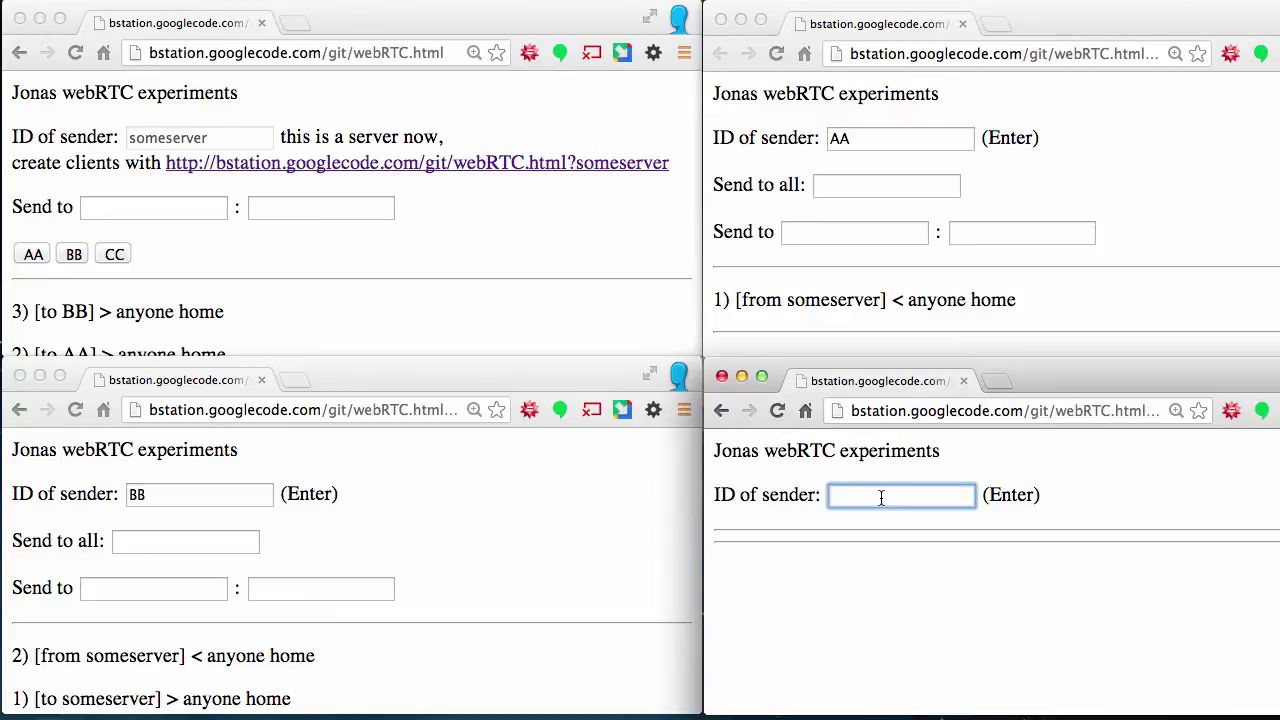
{"action": "type", "text": "DD"}
{"action": "key", "text": "Return"}
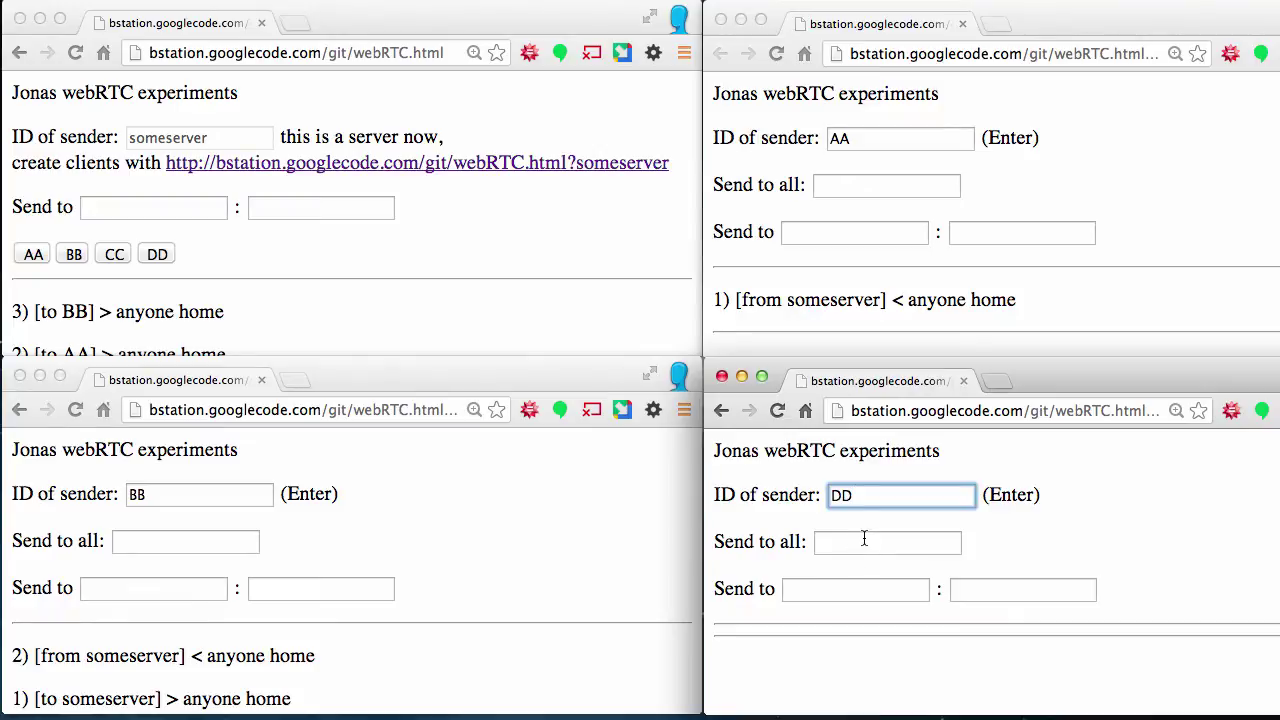
- Broadcast 'DD is here' to all clients from DD
{"action": "left_click", "coordinate": [864, 539]}
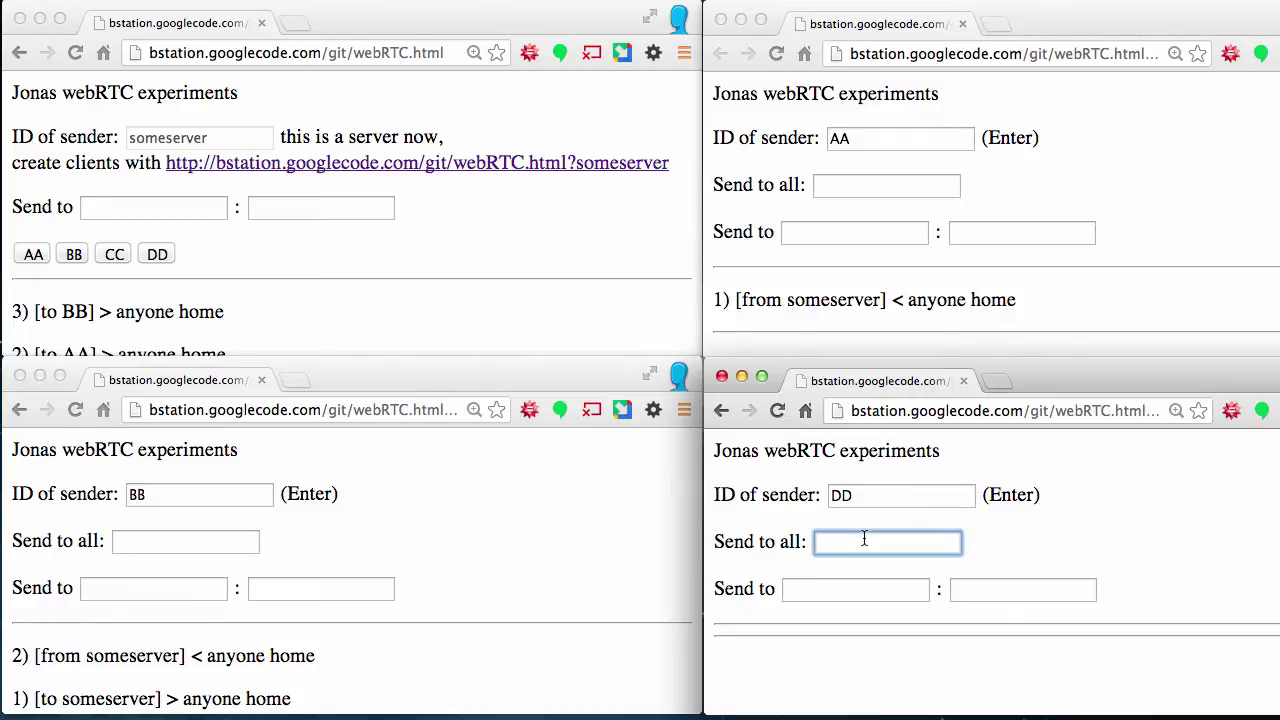
{"action": "type", "text": "DD is here"}
{"action": "key", "text": "Return"}
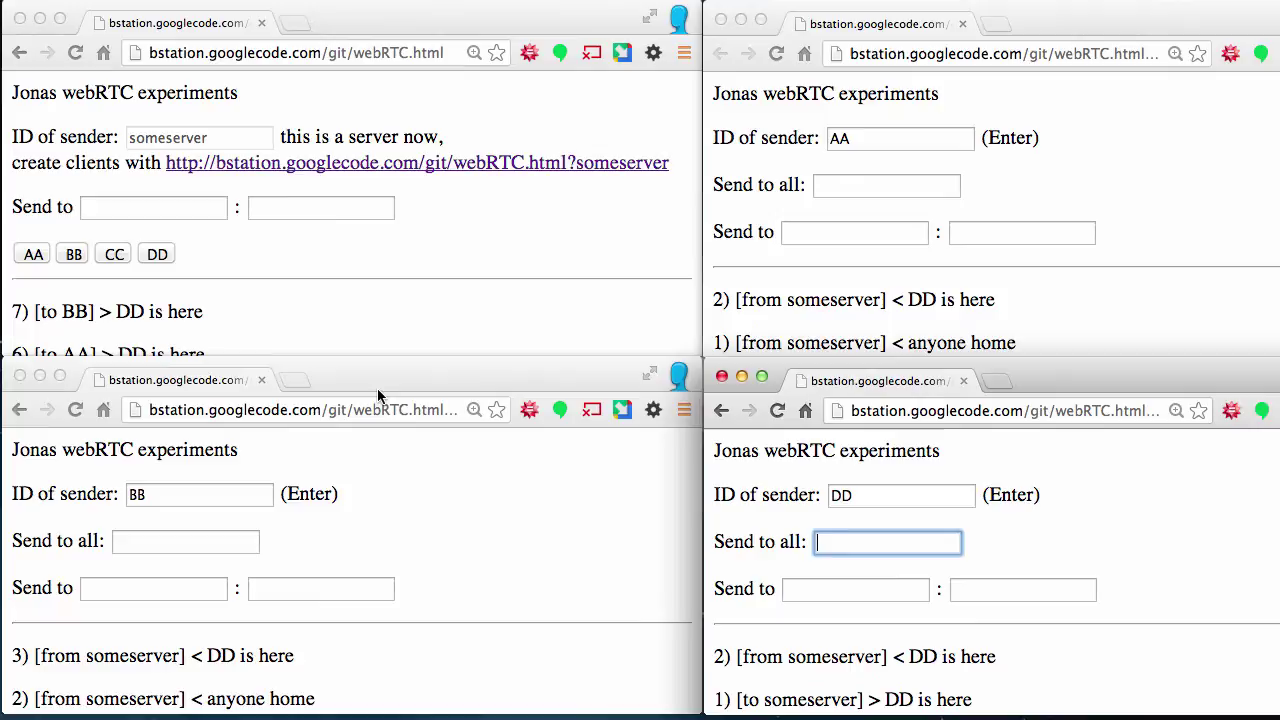
- From client AA, send the direct message 'I am here' to recipient DD
{"action": "left_click", "coordinate": [836, 234]}
{"action": "left_click", "coordinate": [836, 234]}
{"action": "type", "text": "DD"}
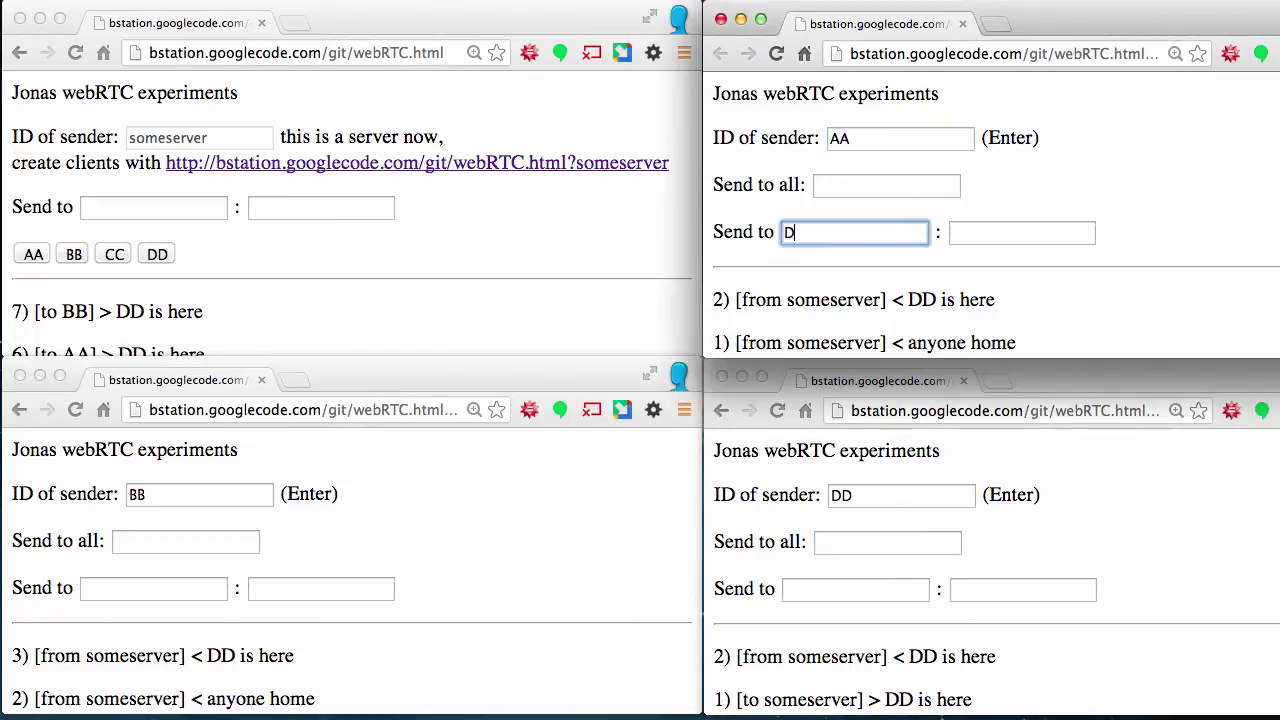
{"action": "left_click", "coordinate": [1048, 233]}
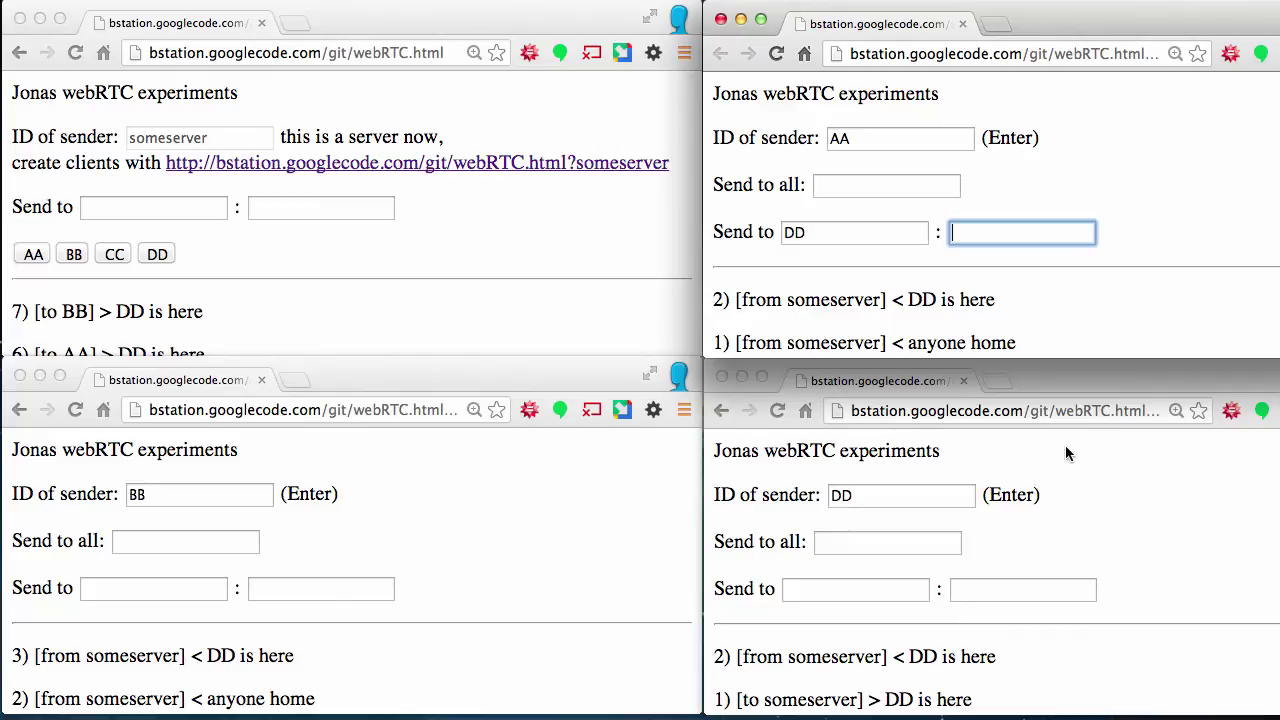
{"action": "type", "text": "I am here"}
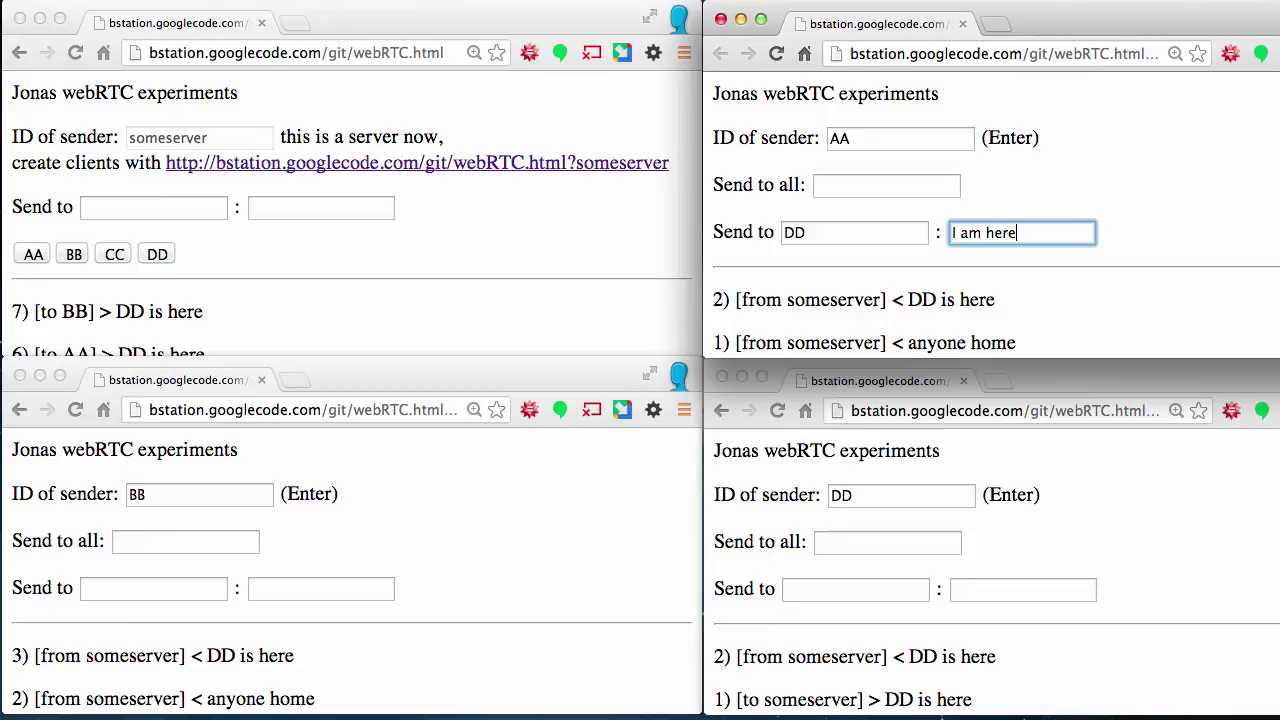
{"action": "key", "text": "Return"}
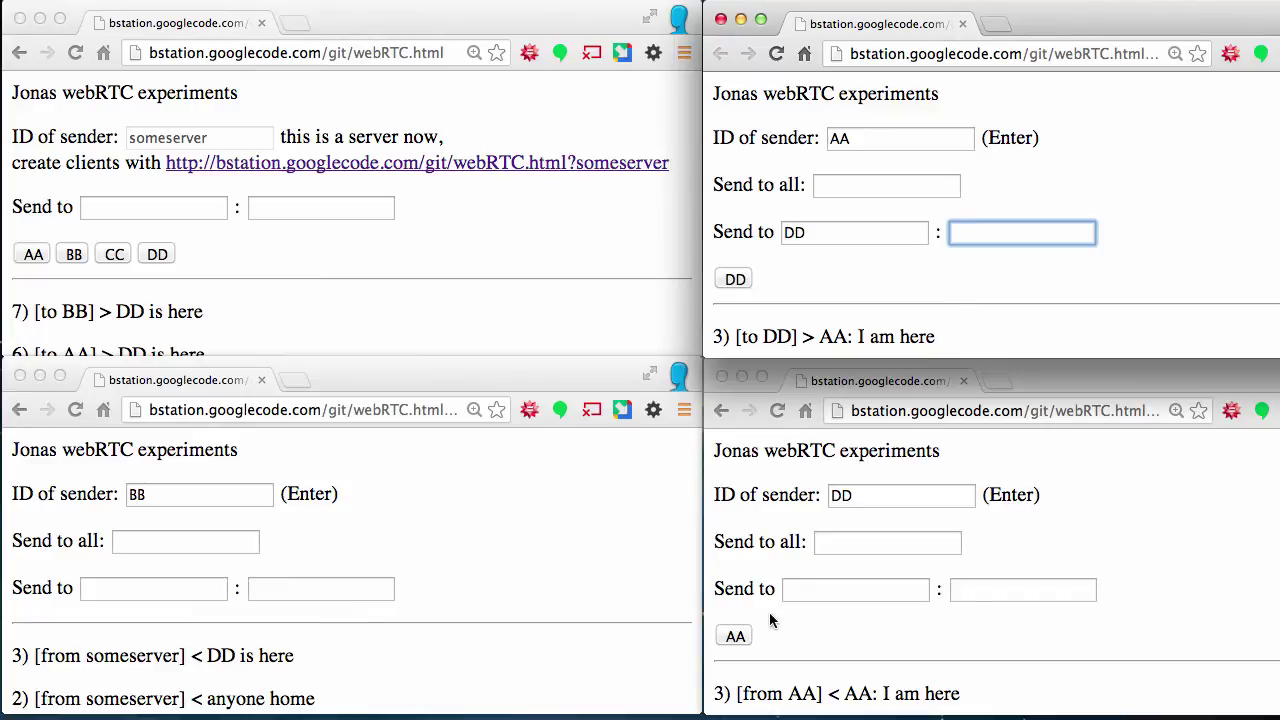
- From client DD, reply 'nice seing you' directly to AA
{"action": "left_click", "coordinate": [740, 645]}
{"action": "left_click", "coordinate": [738, 640]}
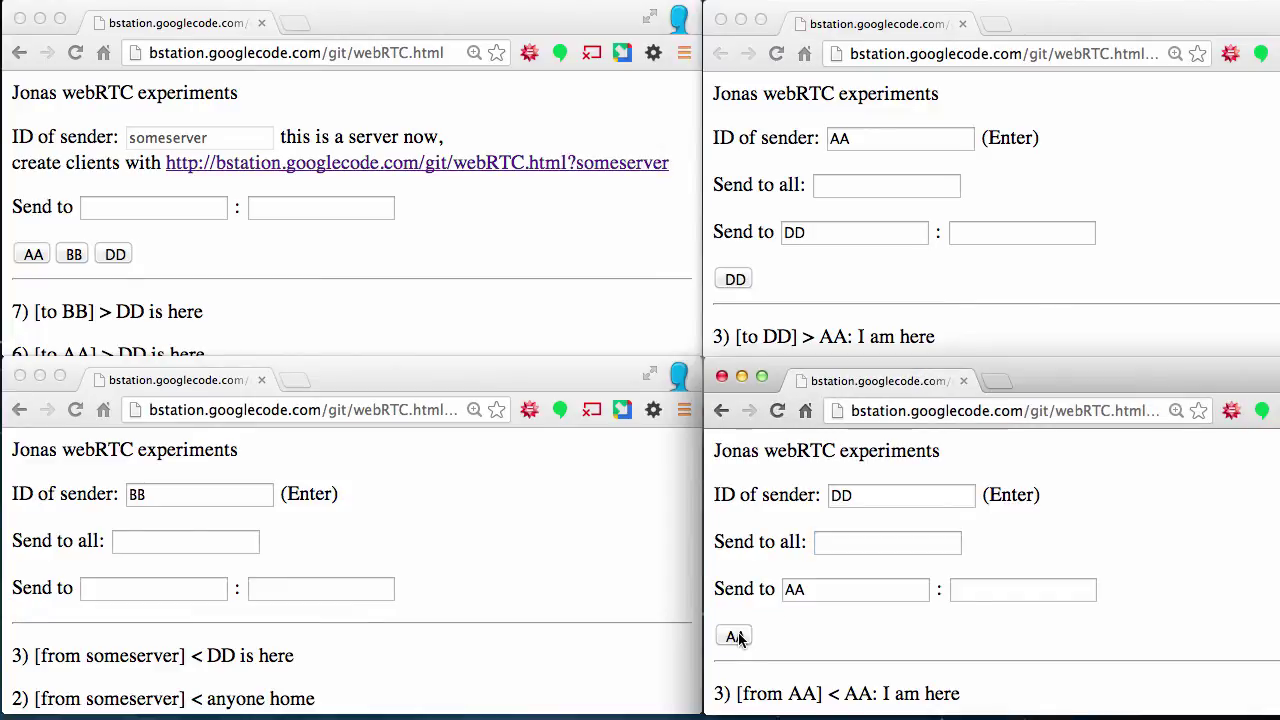
{"action": "left_click", "coordinate": [1009, 593]}
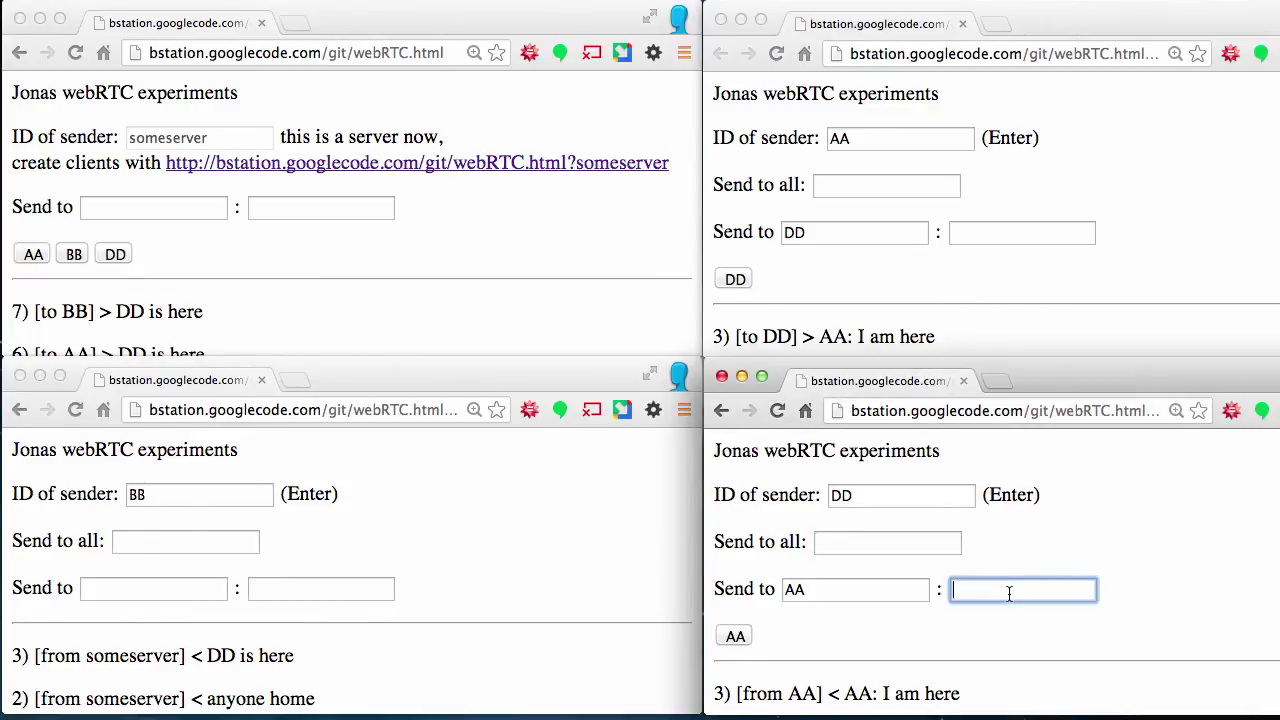
{"action": "type", "text": "nice seing you"}
{"action": "key", "text": "Return"}
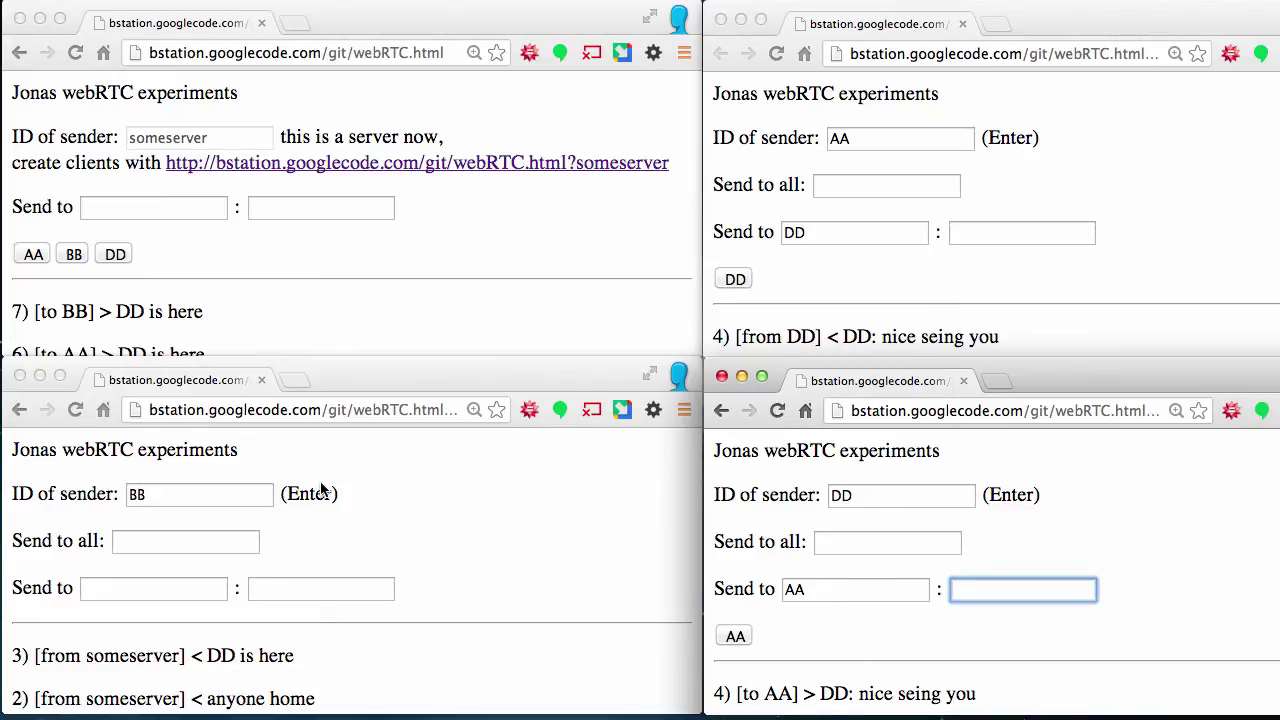
- From client BB, try sending 'ZZ there?' to the unregistered recipient ZZ
{"action": "left_click", "coordinate": [149, 593]}
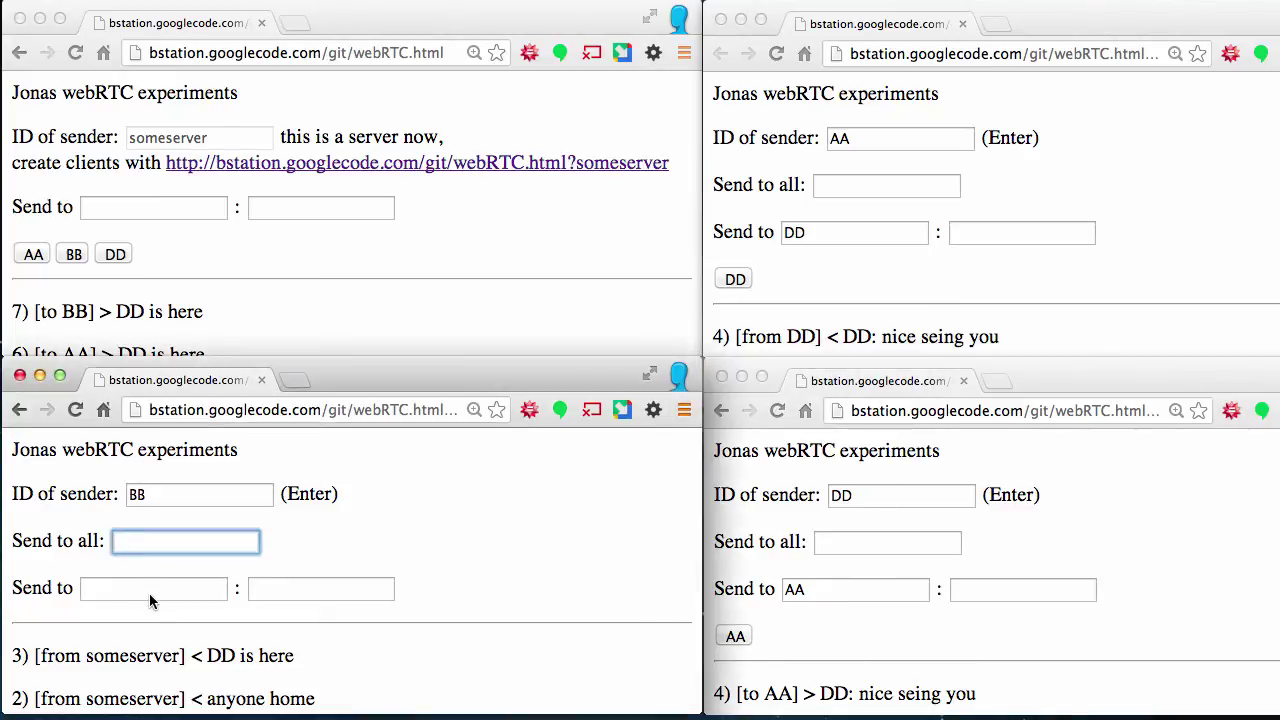
{"action": "left_click", "coordinate": [149, 593]}
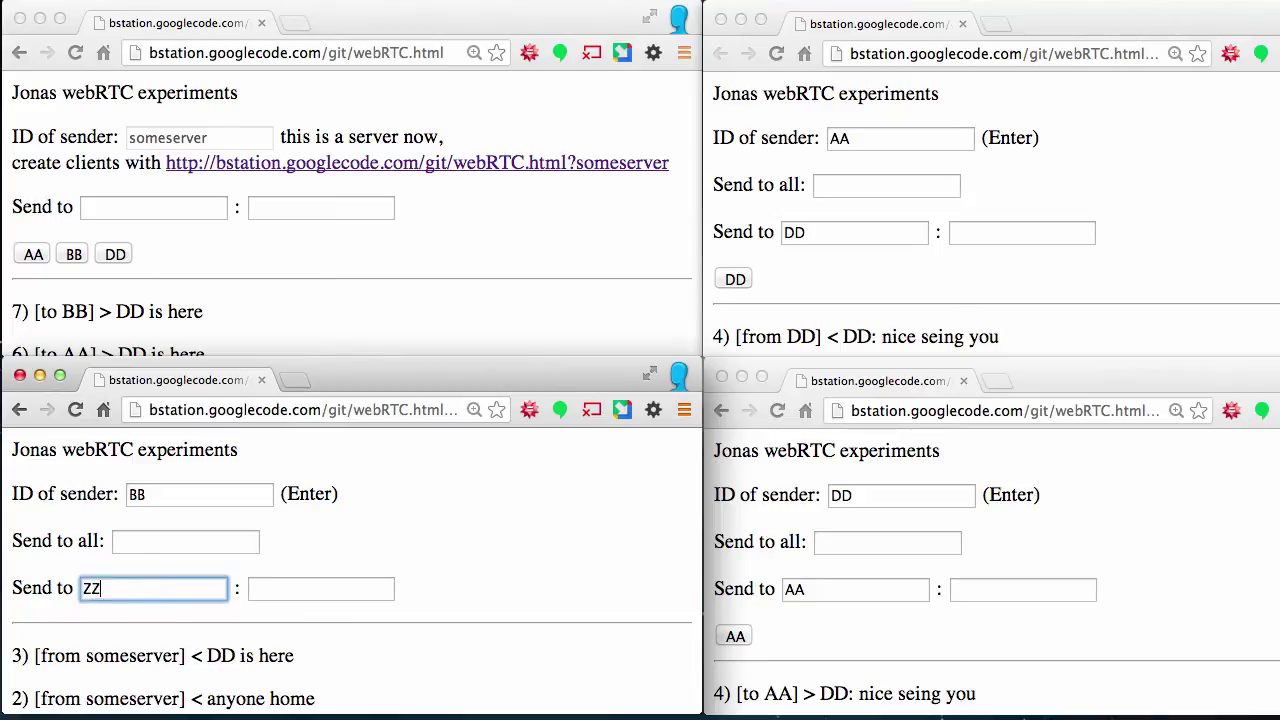
{"action": "left_click", "coordinate": [290, 598]}
{"action": "type", "text": "Z"}
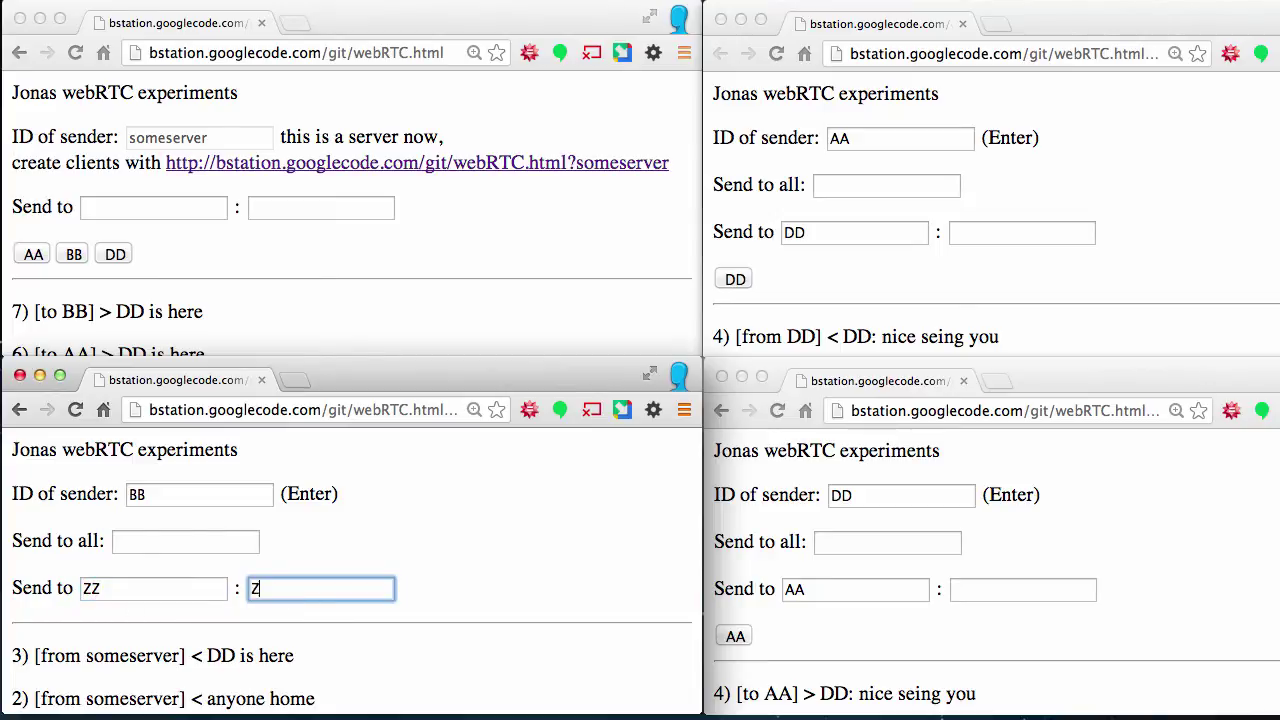
{"action": "type", "text": "Z there?"}
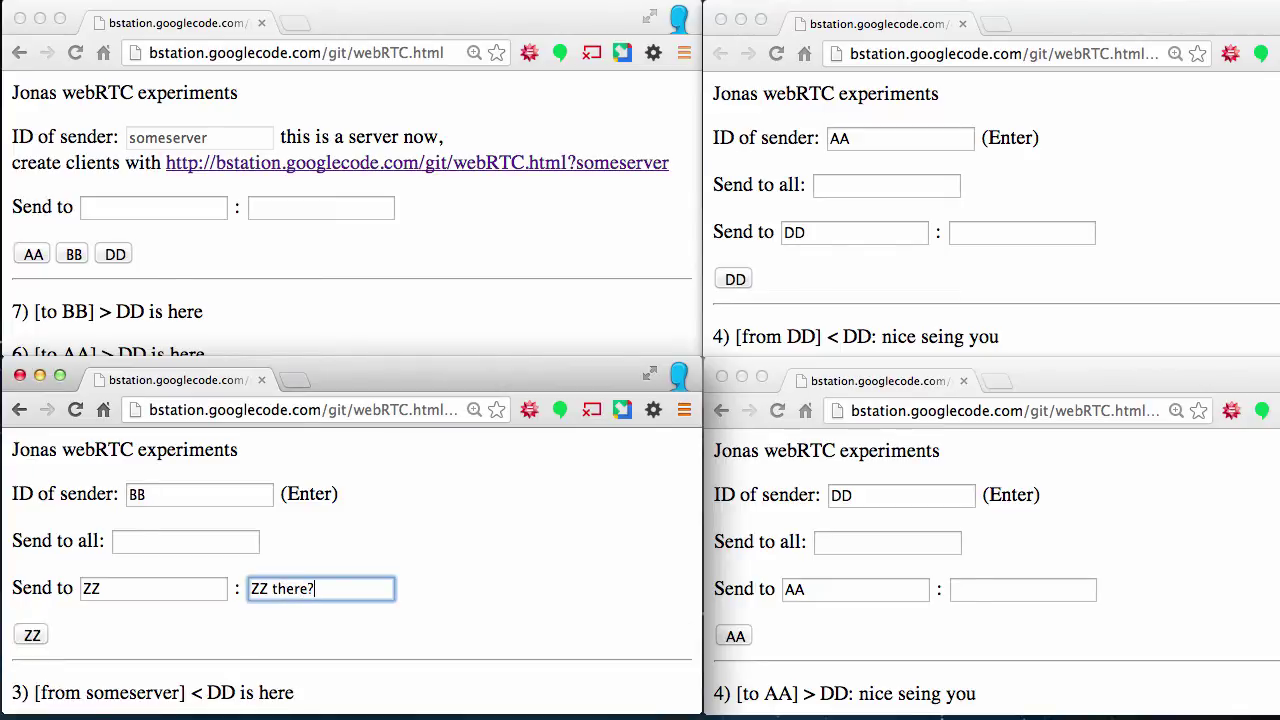
{"action": "left_click", "coordinate": [29, 640]}
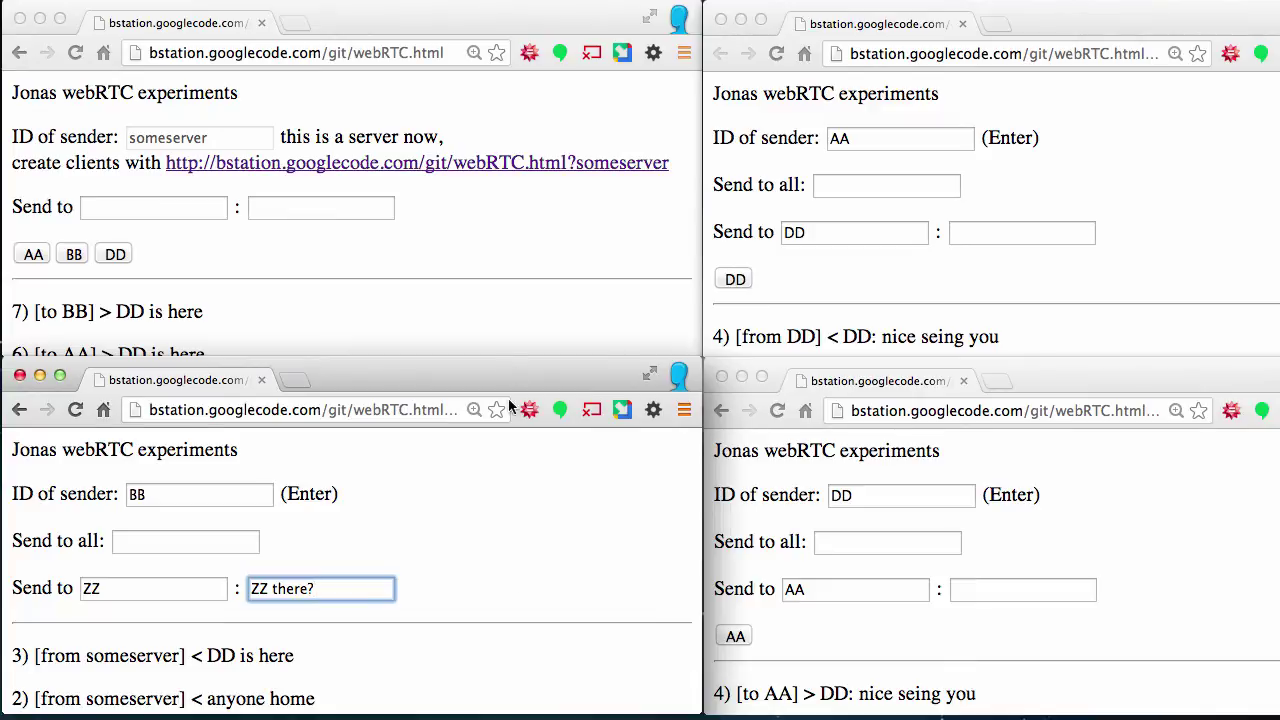
- Move BB's window up, widen it to show the full address, and open Developer Tools
{"action": "left_click_drag", "start_coordinate": [523, 368], "coordinate": [548, 88]}
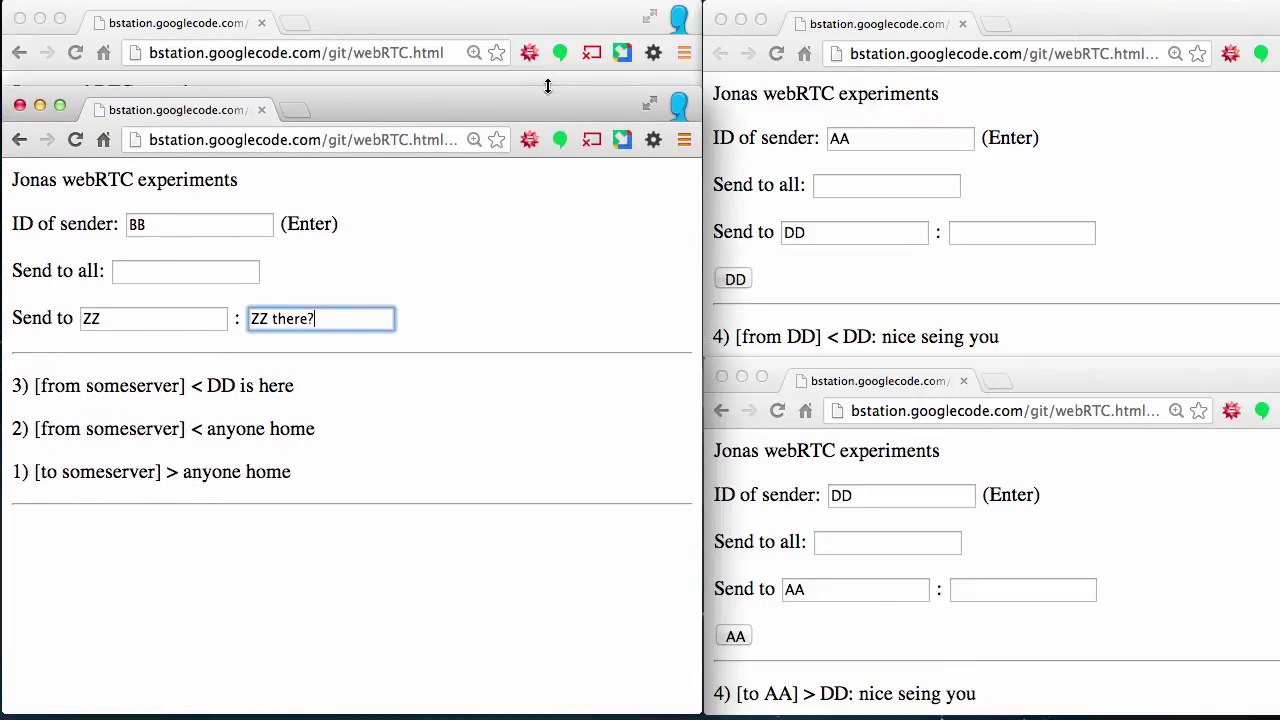
{"action": "left_click_drag", "start_coordinate": [699, 271], "coordinate": [1146, 300]}
{"action": "key", "text": "super+alt+i"}
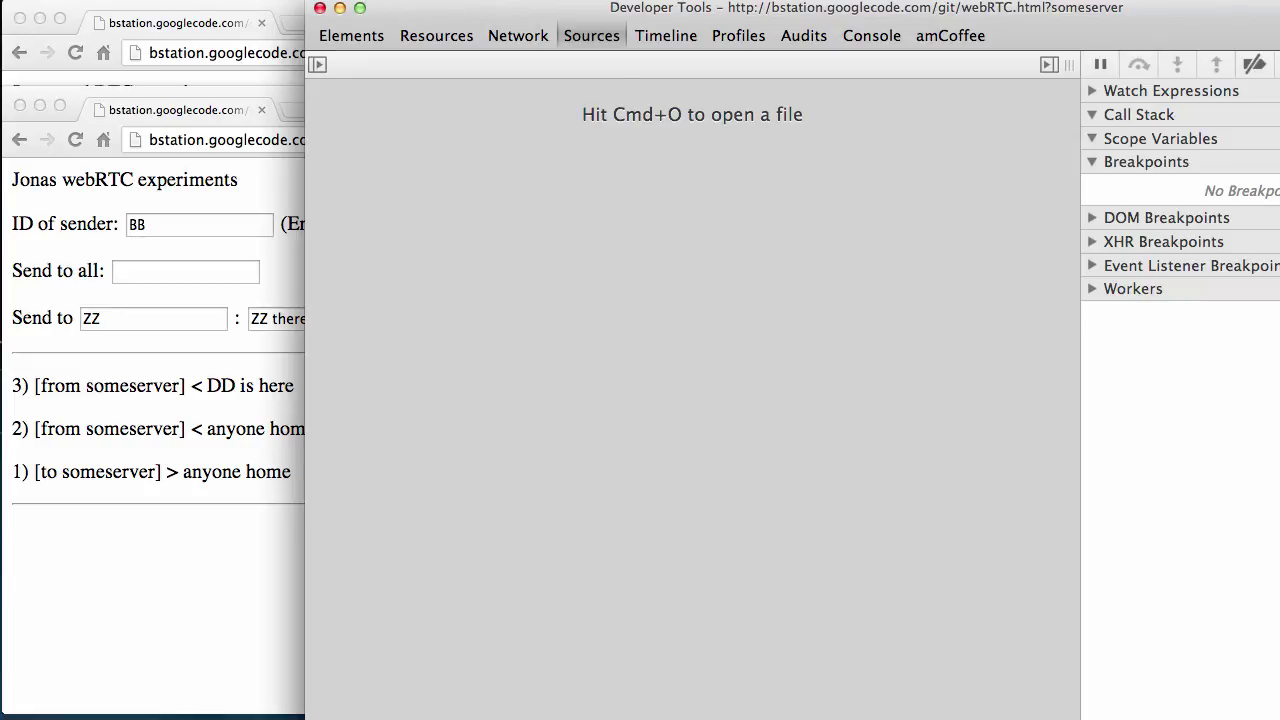
- Dock DevTools beneath BB's page and open myRTC.js in the Sources panel to scroll through it
{"action": "key", "text": "super+shift+d"}
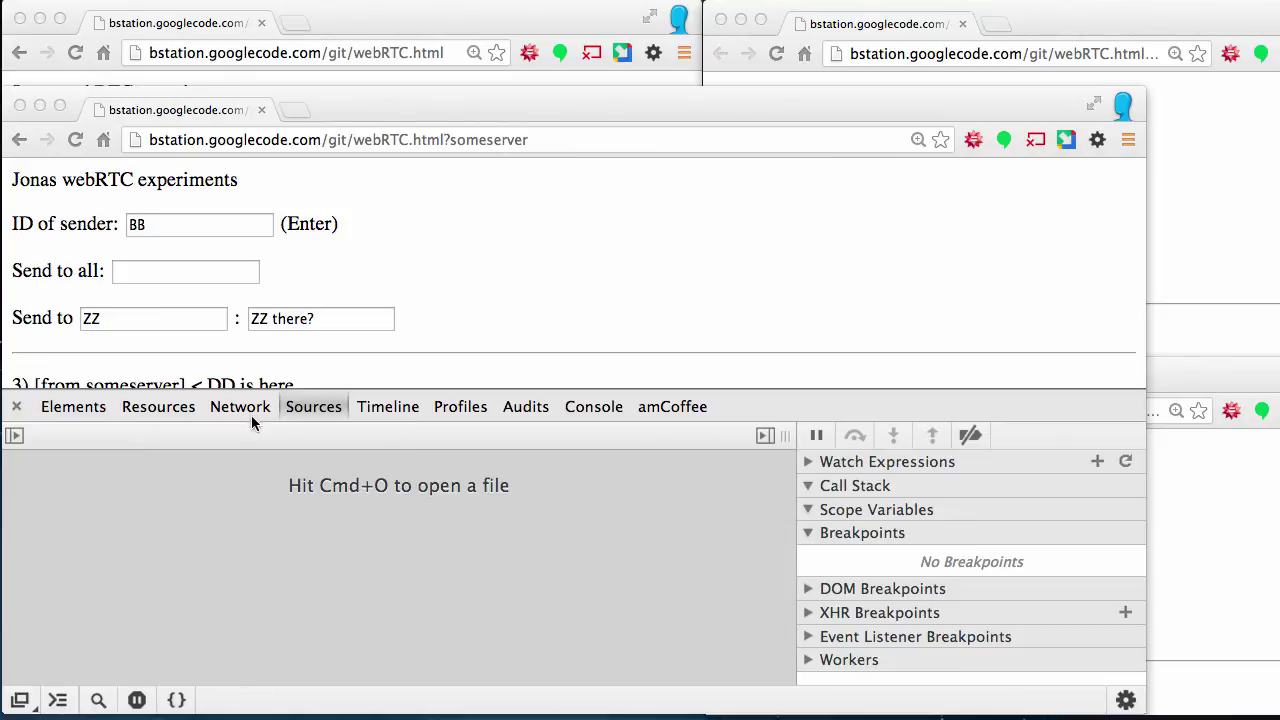
{"action": "left_click", "coordinate": [18, 440]}
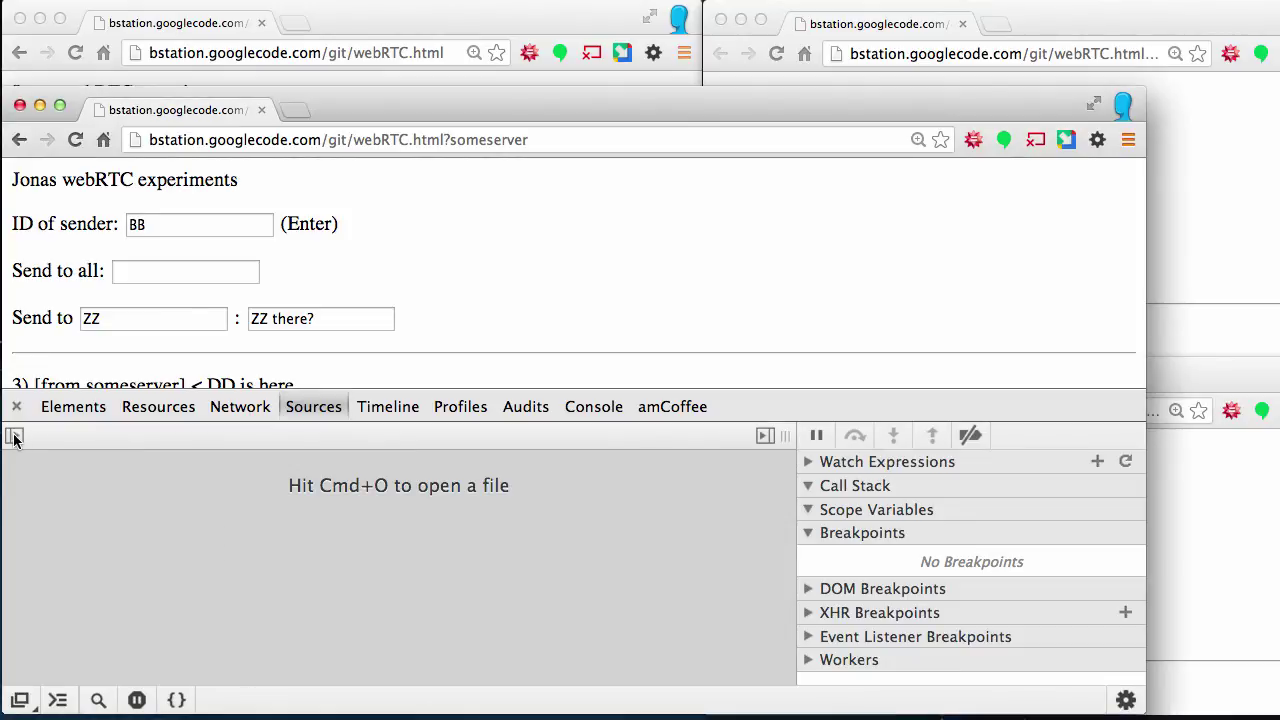
{"action": "left_click", "coordinate": [16, 437]}
{"action": "left_click", "coordinate": [110, 514]}
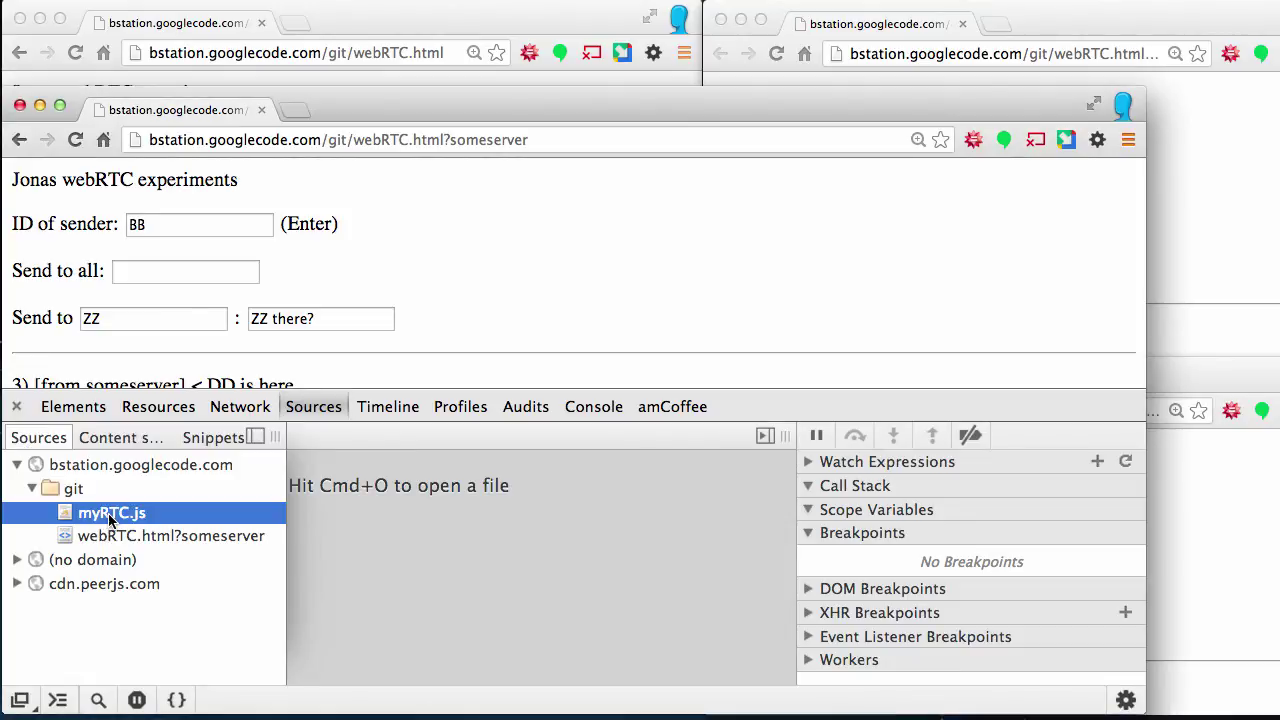
{"action": "scroll", "coordinate": [225, 507], "scroll_direction": "down", "scroll_amount": 20}
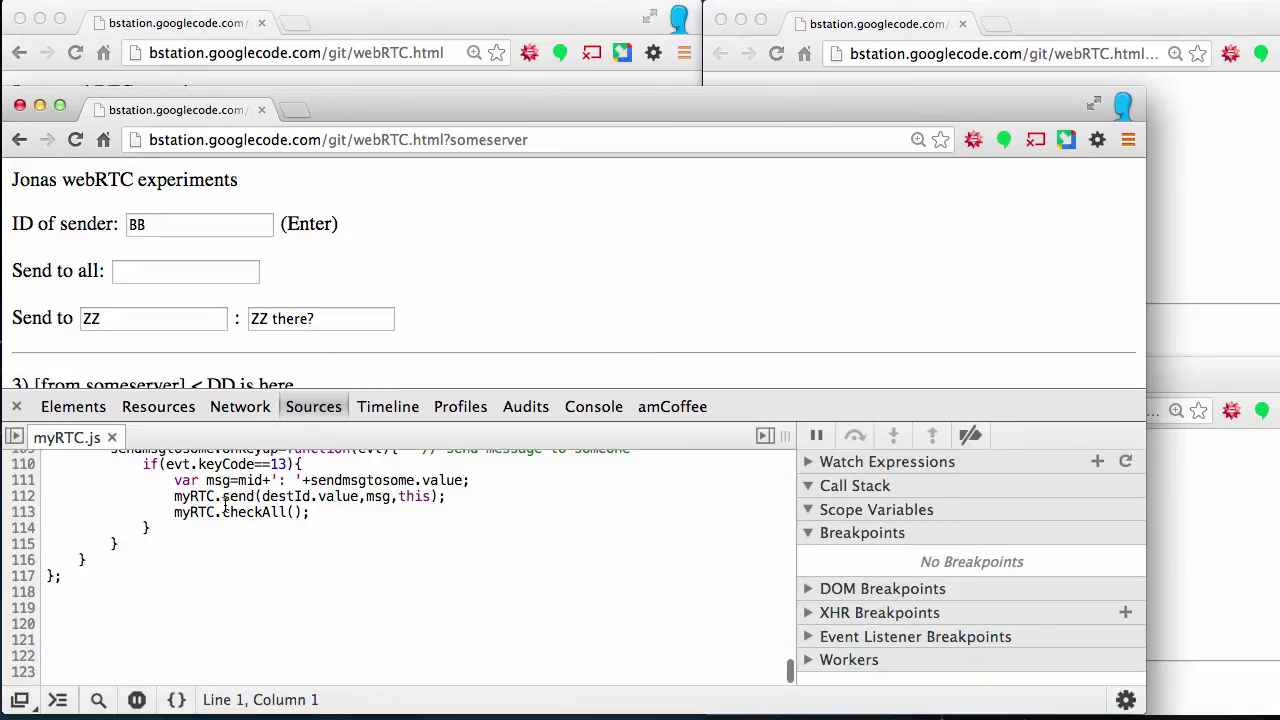
{"action": "scroll", "coordinate": [213, 565], "scroll_direction": "up", "scroll_amount": 2}
{"action": "scroll", "coordinate": [213, 565], "scroll_direction": "up", "scroll_amount": 20}
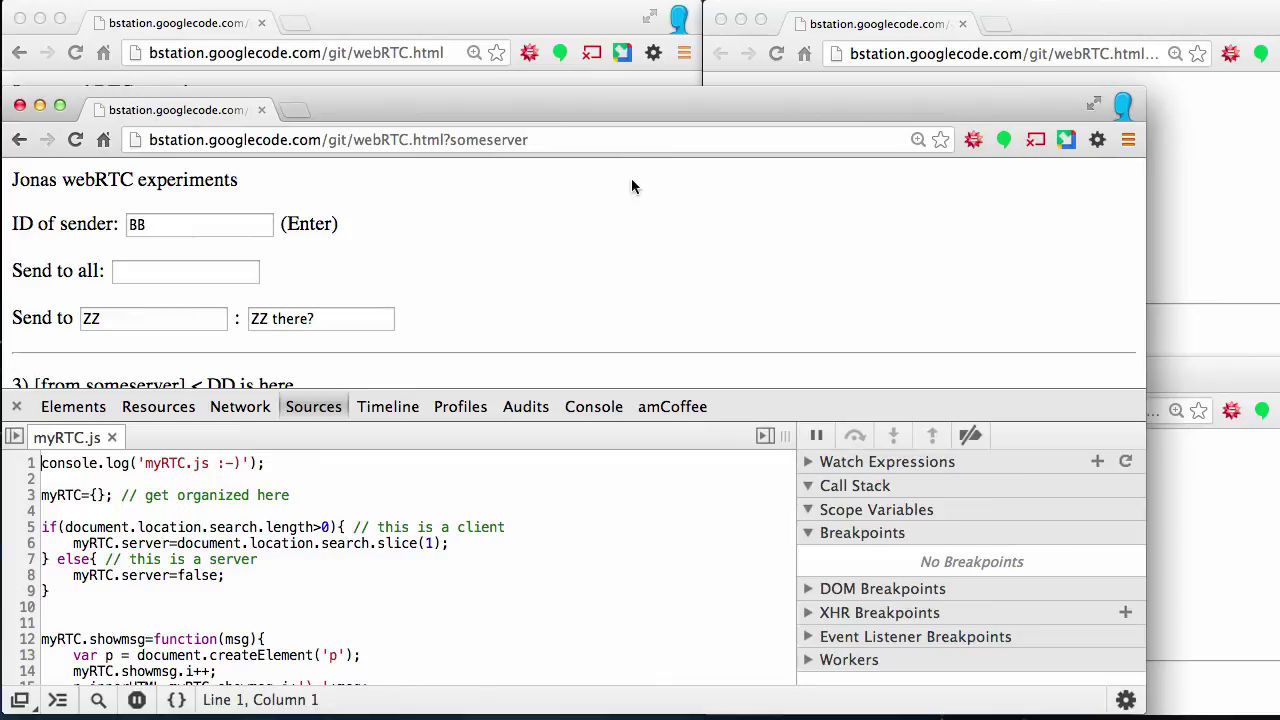
- Move BB's window higher and enlarge it so its 1216px page shows more of the log
{"action": "left_click_drag", "start_coordinate": [710, 105], "coordinate": [716, 38]}
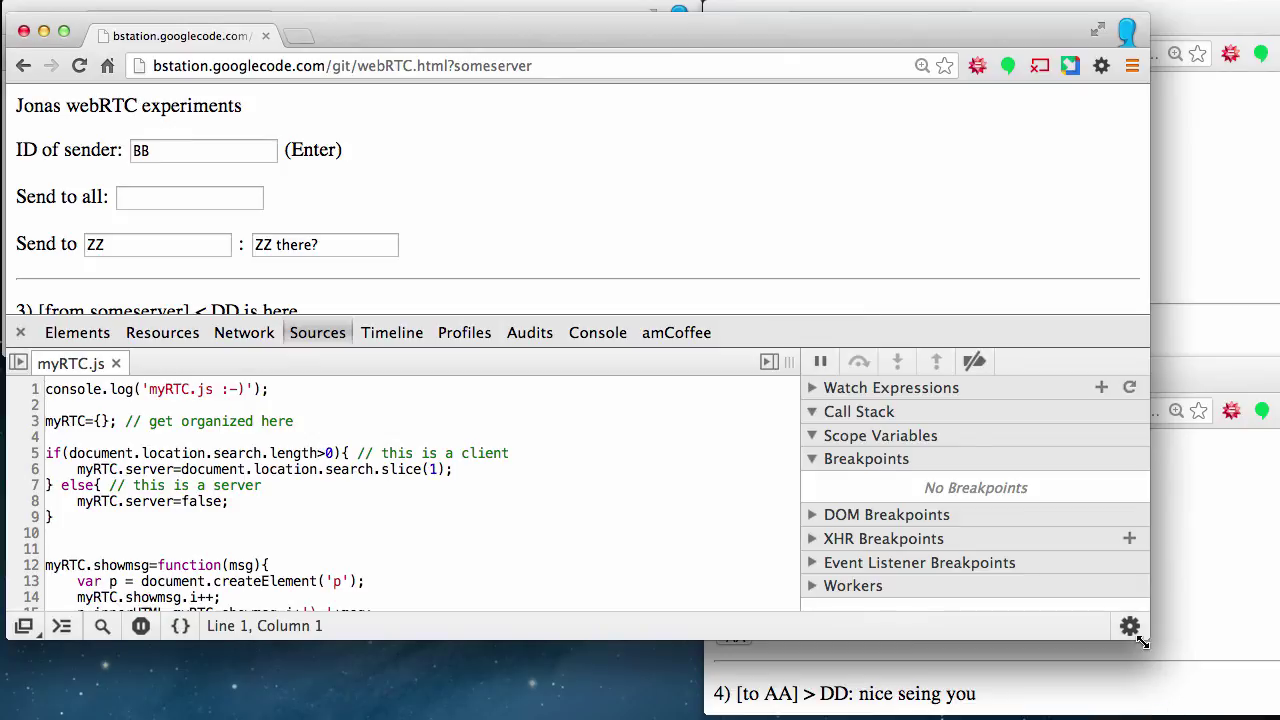
{"action": "left_click_drag", "start_coordinate": [1149, 640], "coordinate": [1221, 708]}
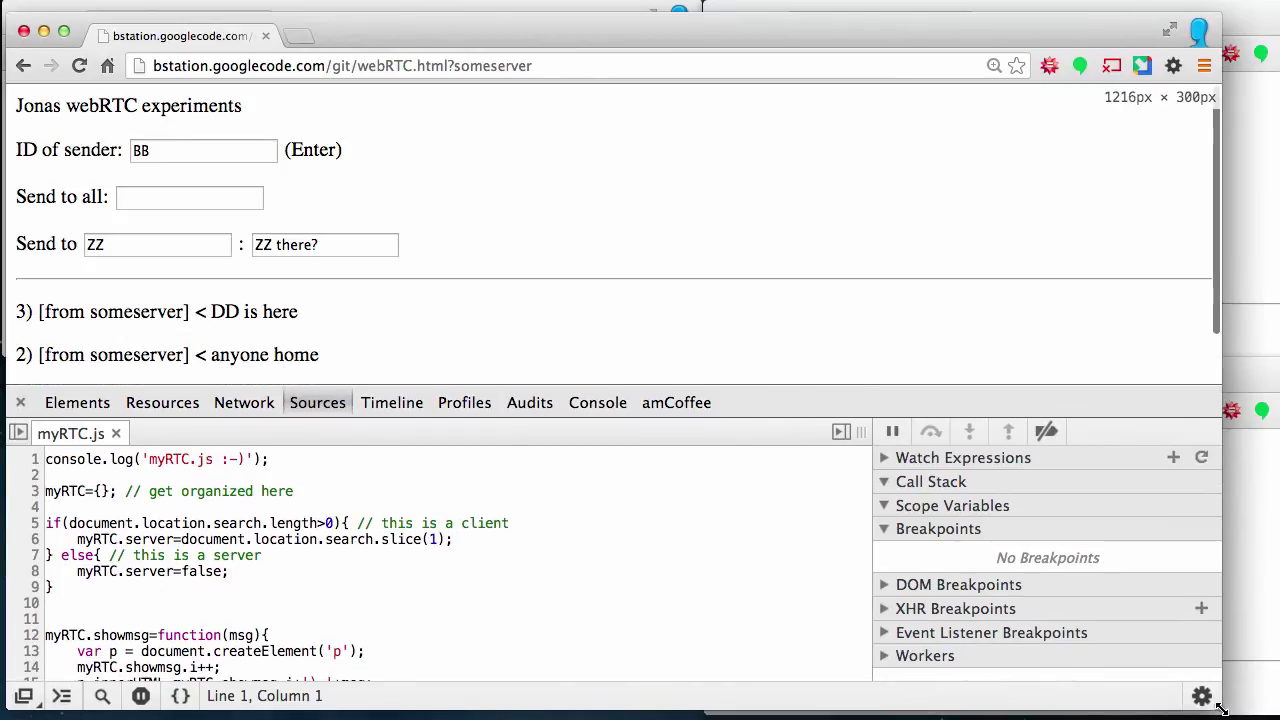